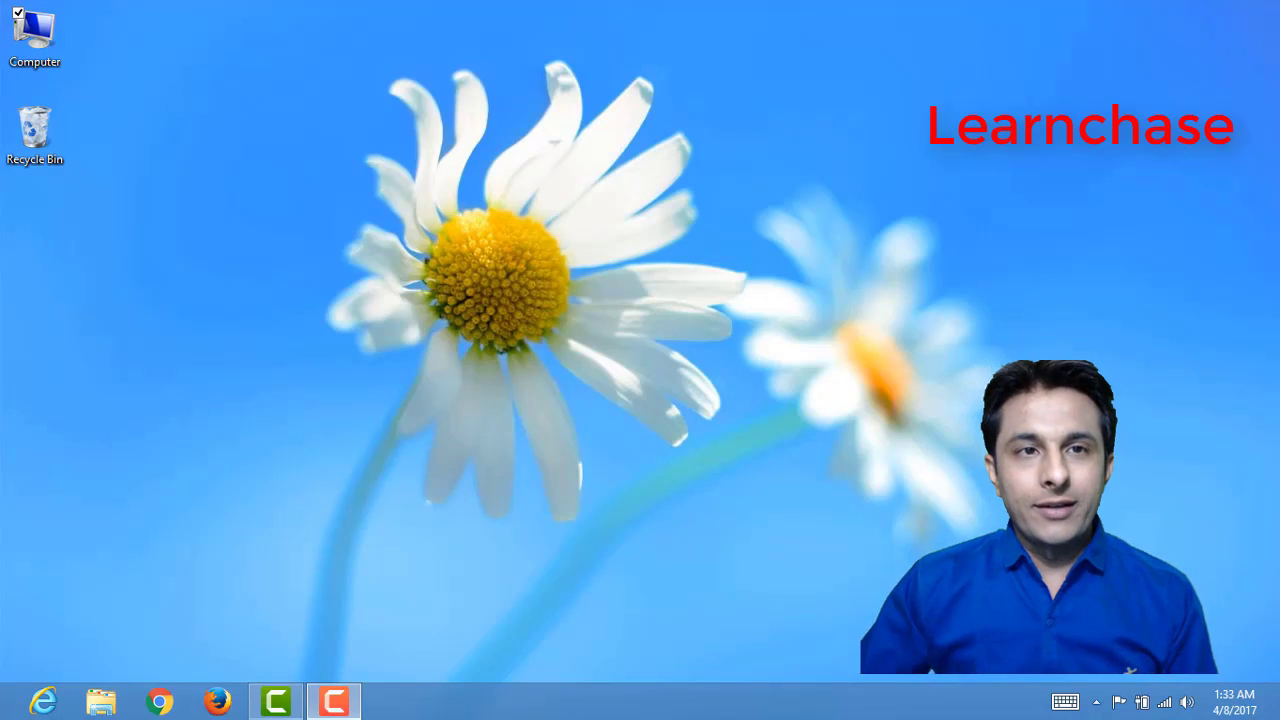
Step: Open the extracted UFT1400_DVD folder on New Volume (F:)
double_click(58, 28)
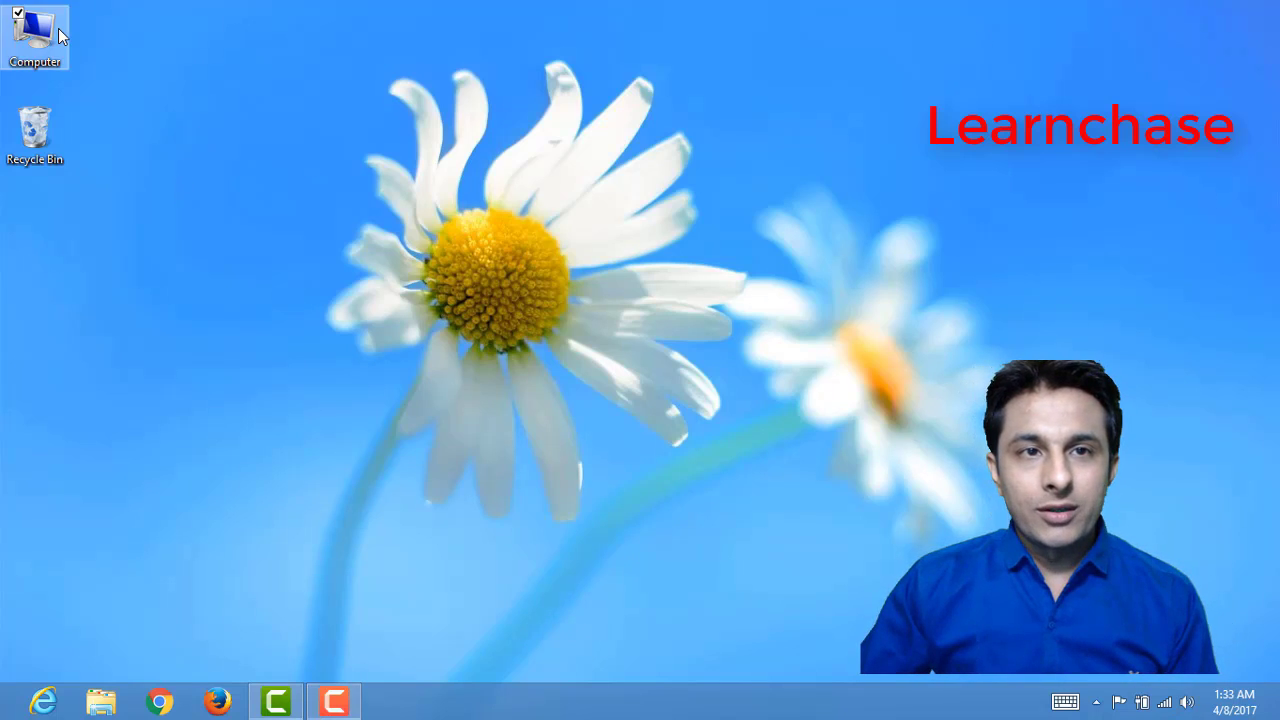
double_click(760, 237)
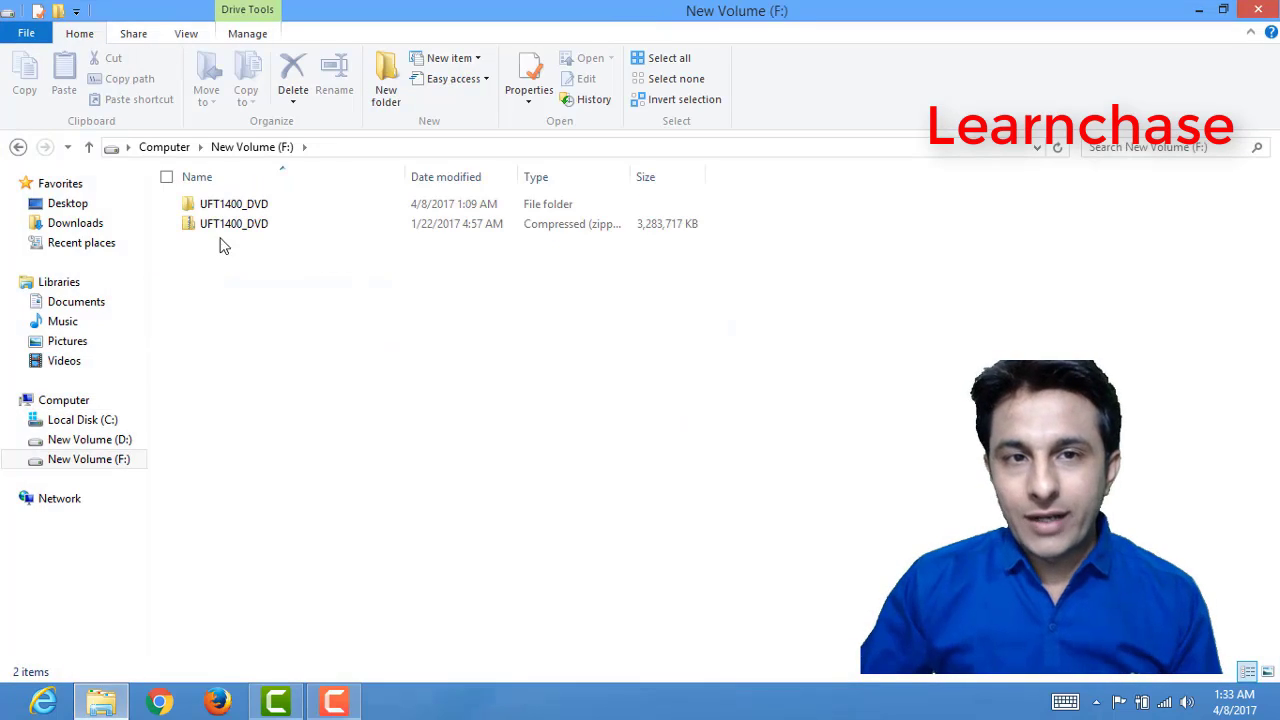
click(226, 230)
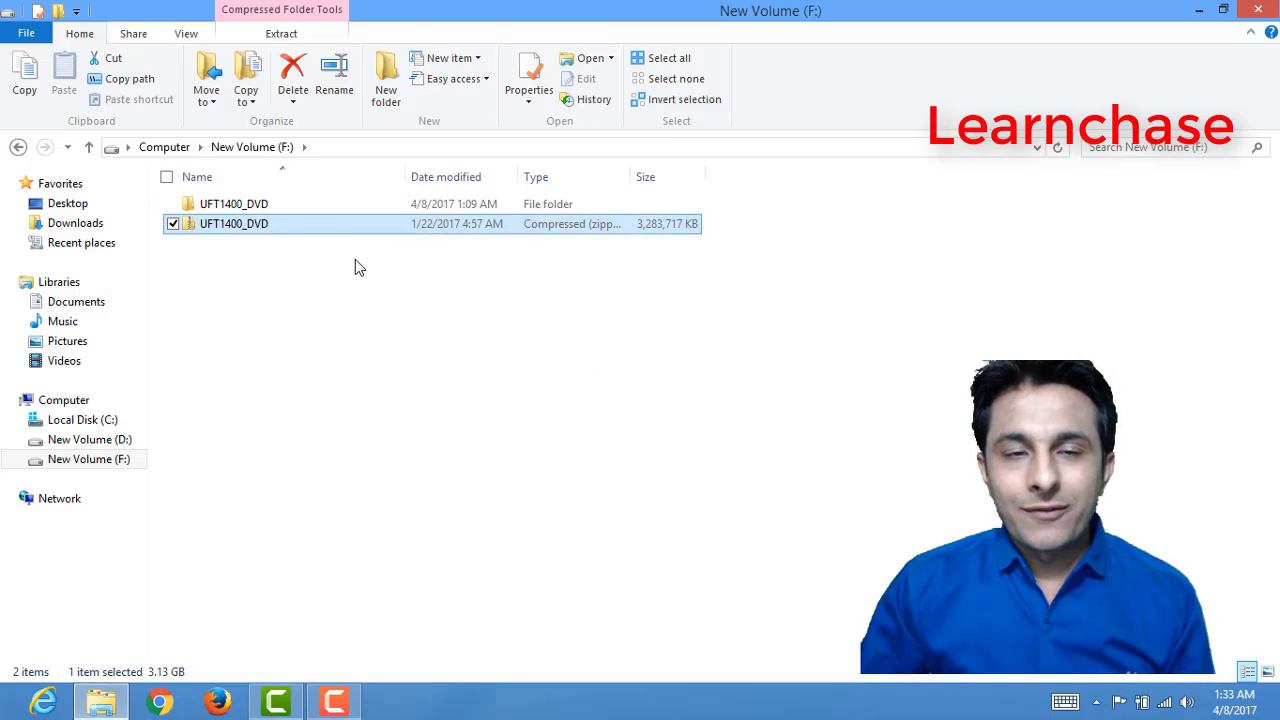
click(230, 205)
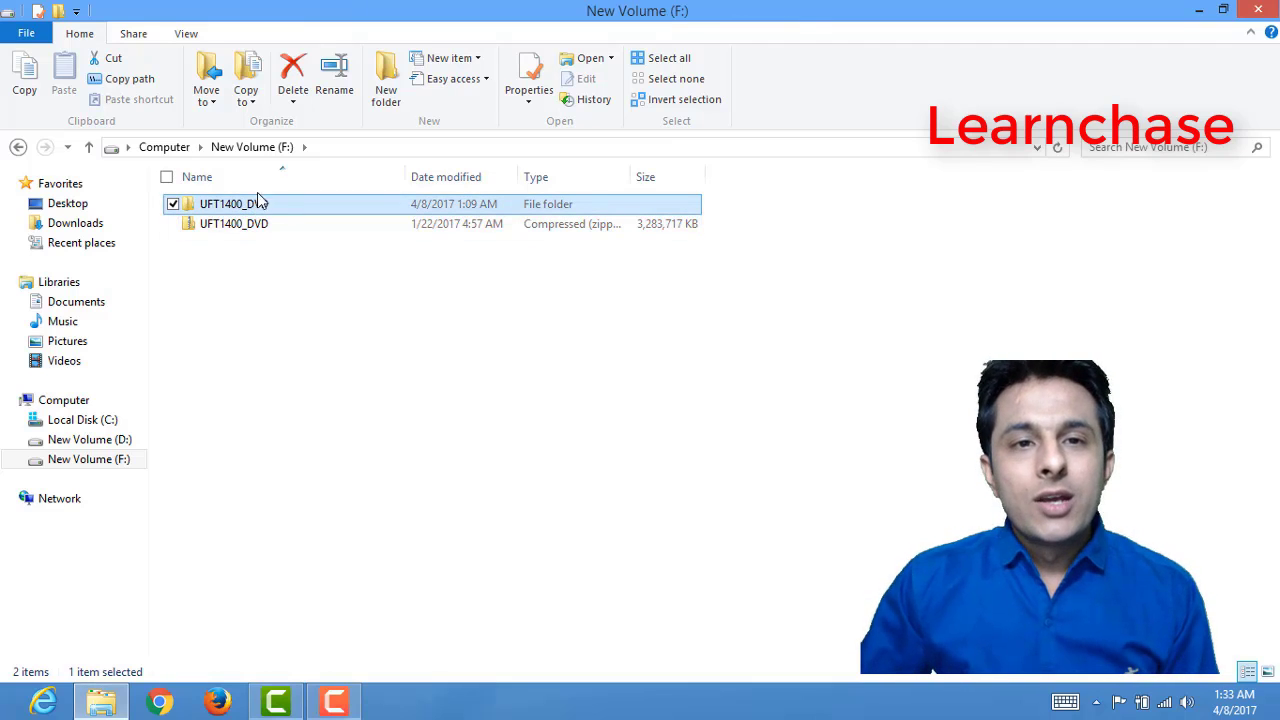
double_click(243, 205)
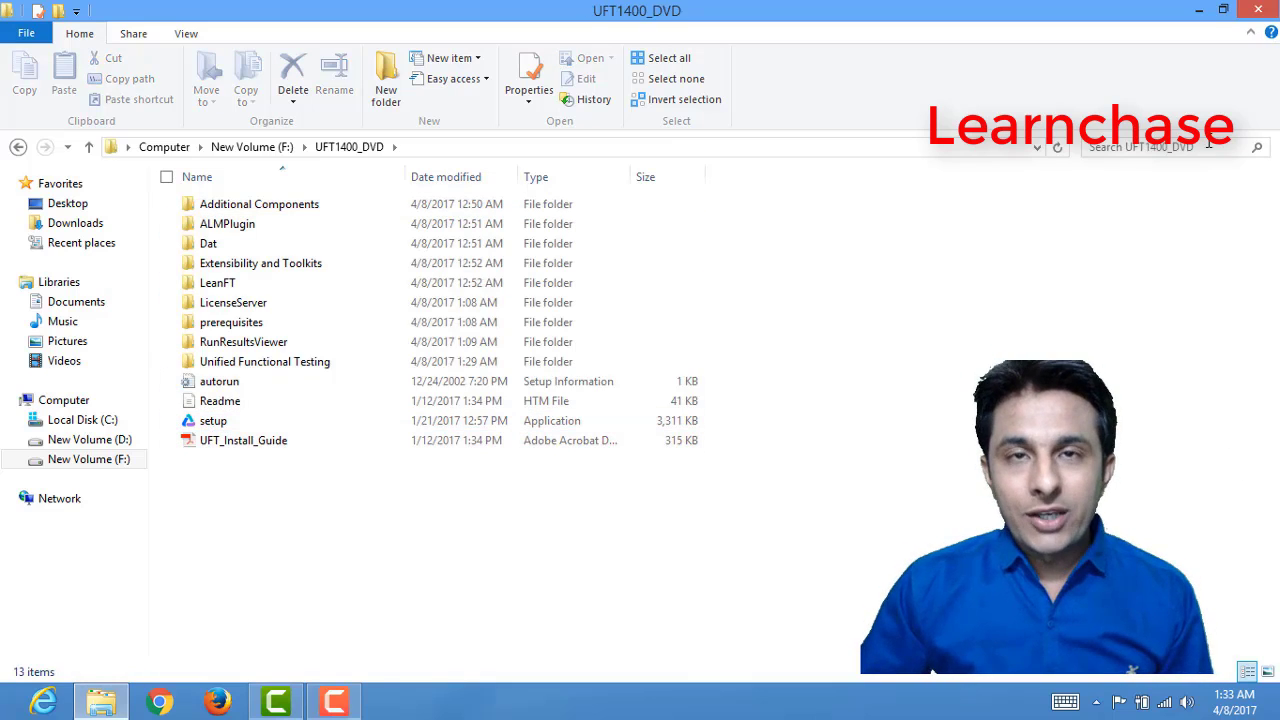
Step: Run the setup application as administrator and start the Unified Functional Testing Setup
right_click(228, 428)
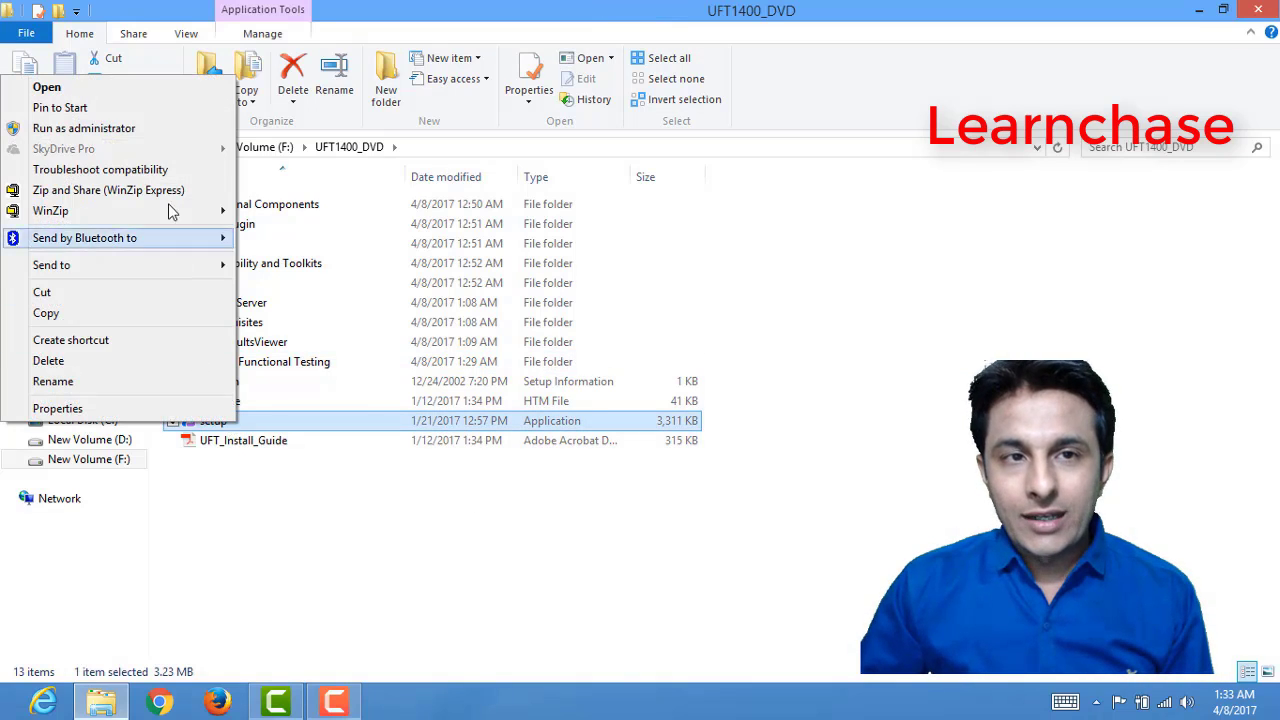
click(183, 128)
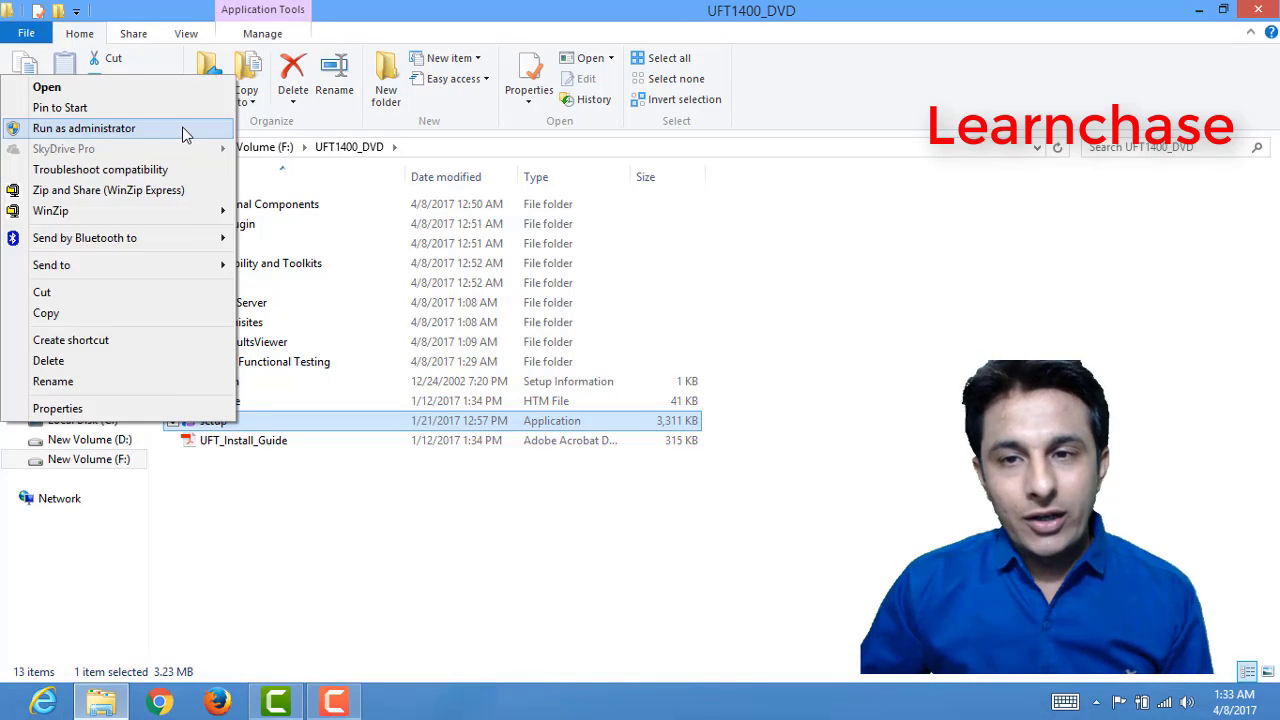
click(183, 128)
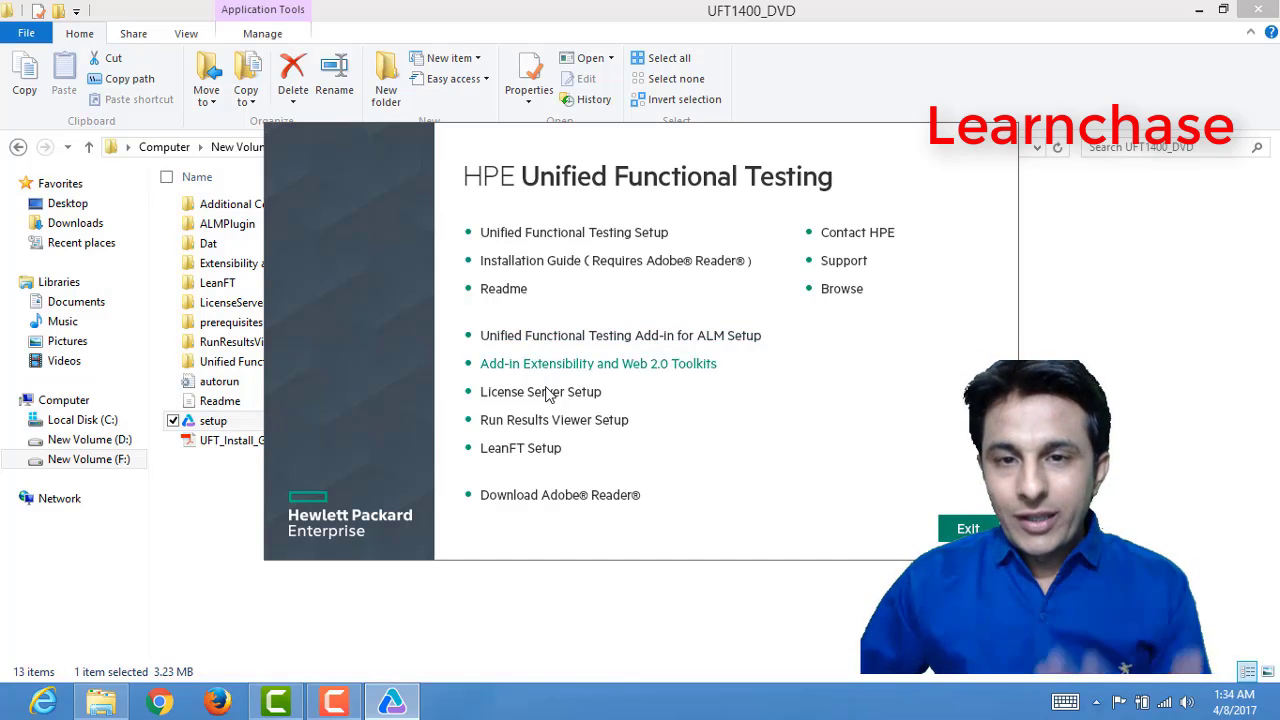
click(563, 240)
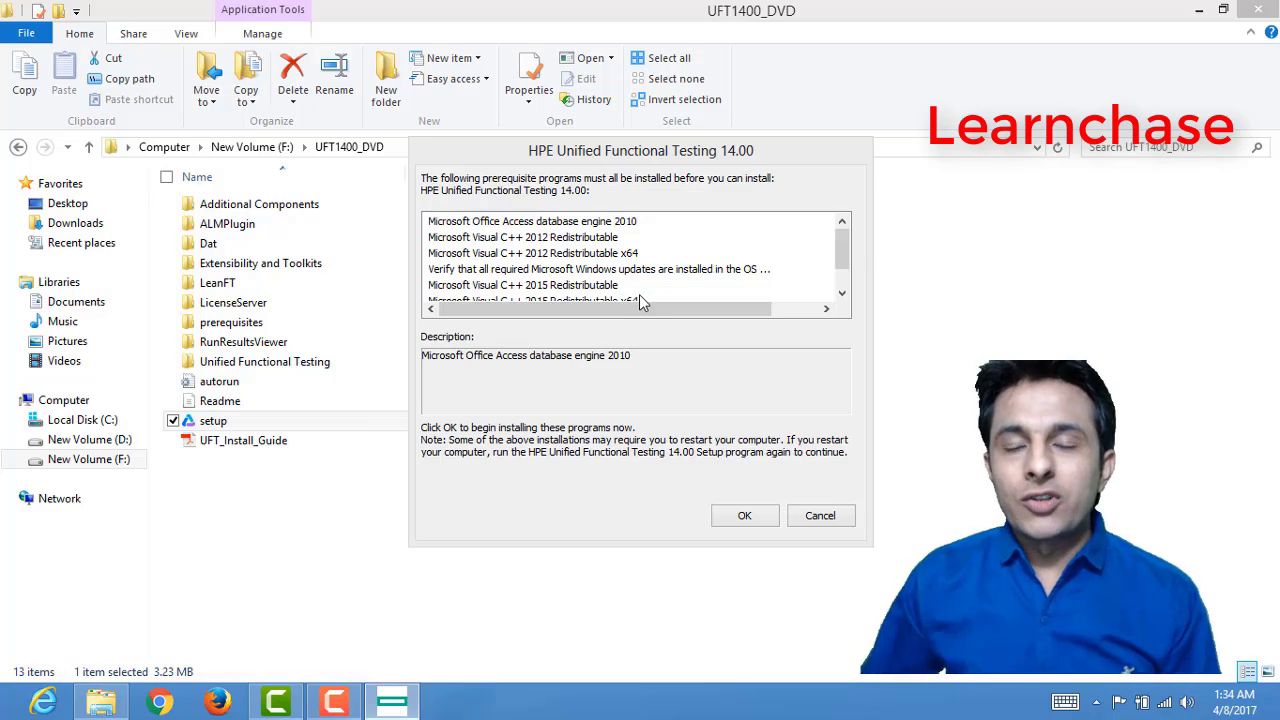
Step: Review the listed prerequisite programs, install them, and minimize the folder window behind the installer
click(485, 222)
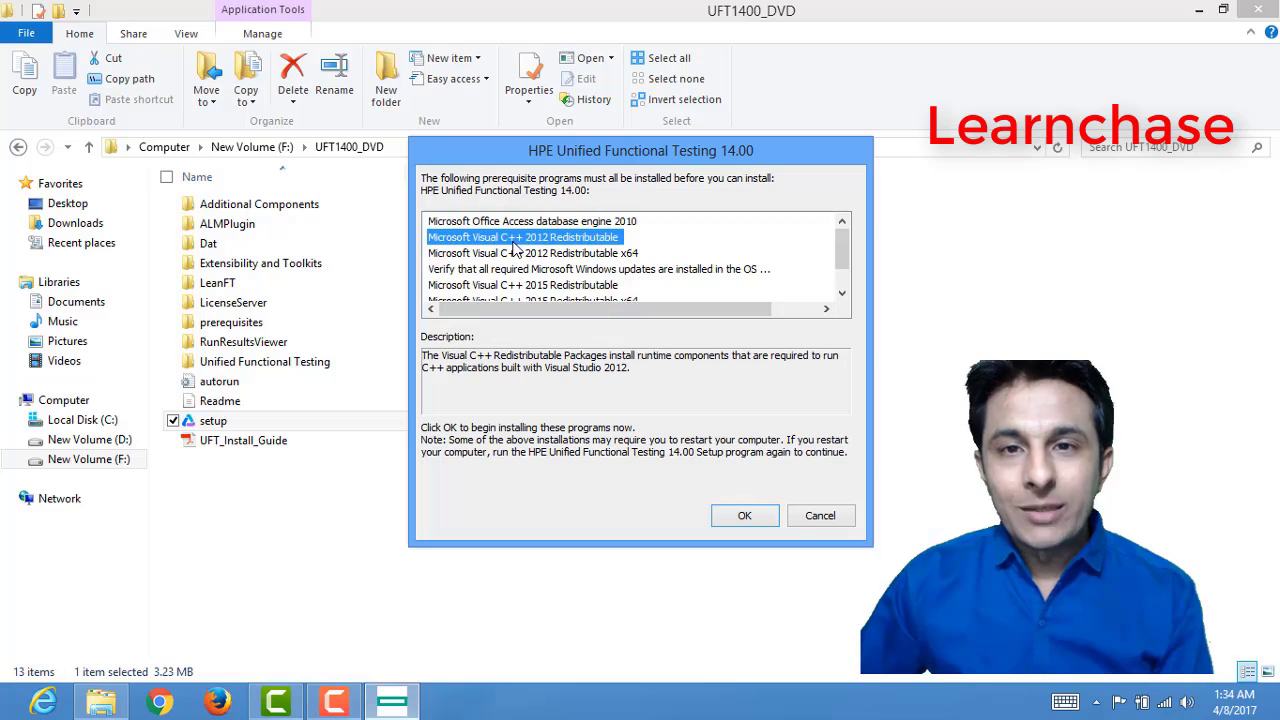
click(516, 240)
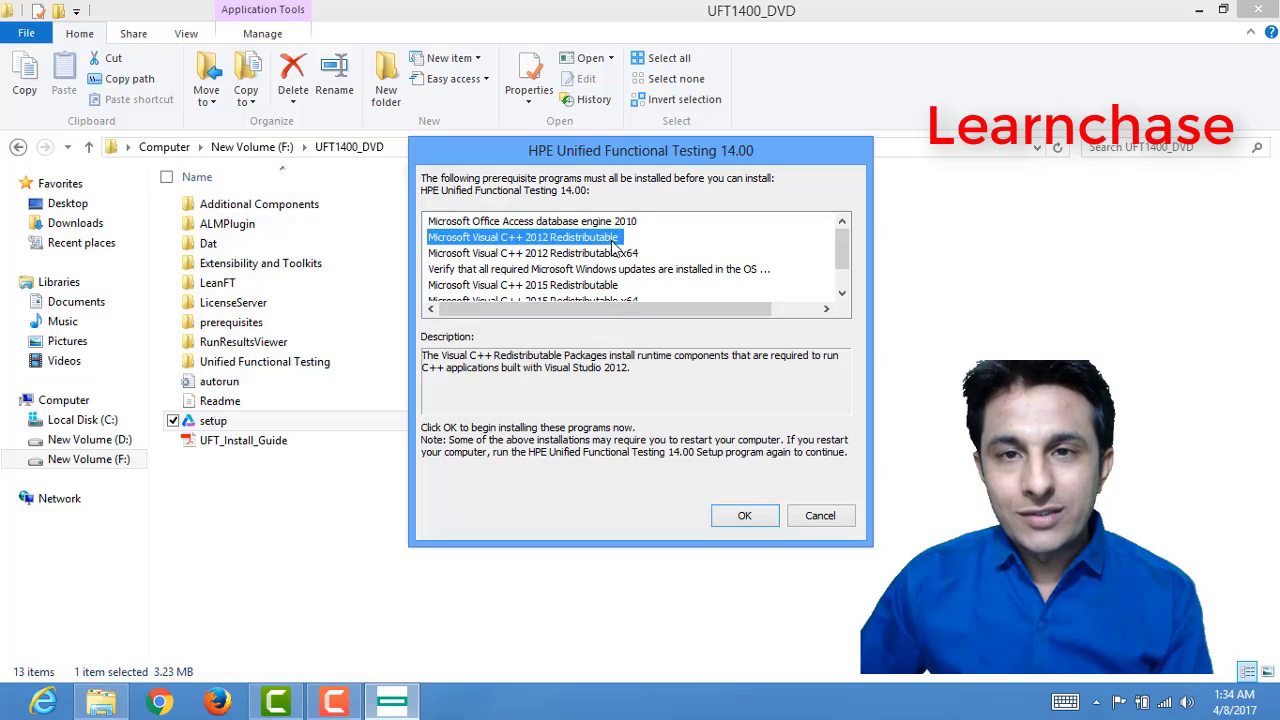
click(493, 256)
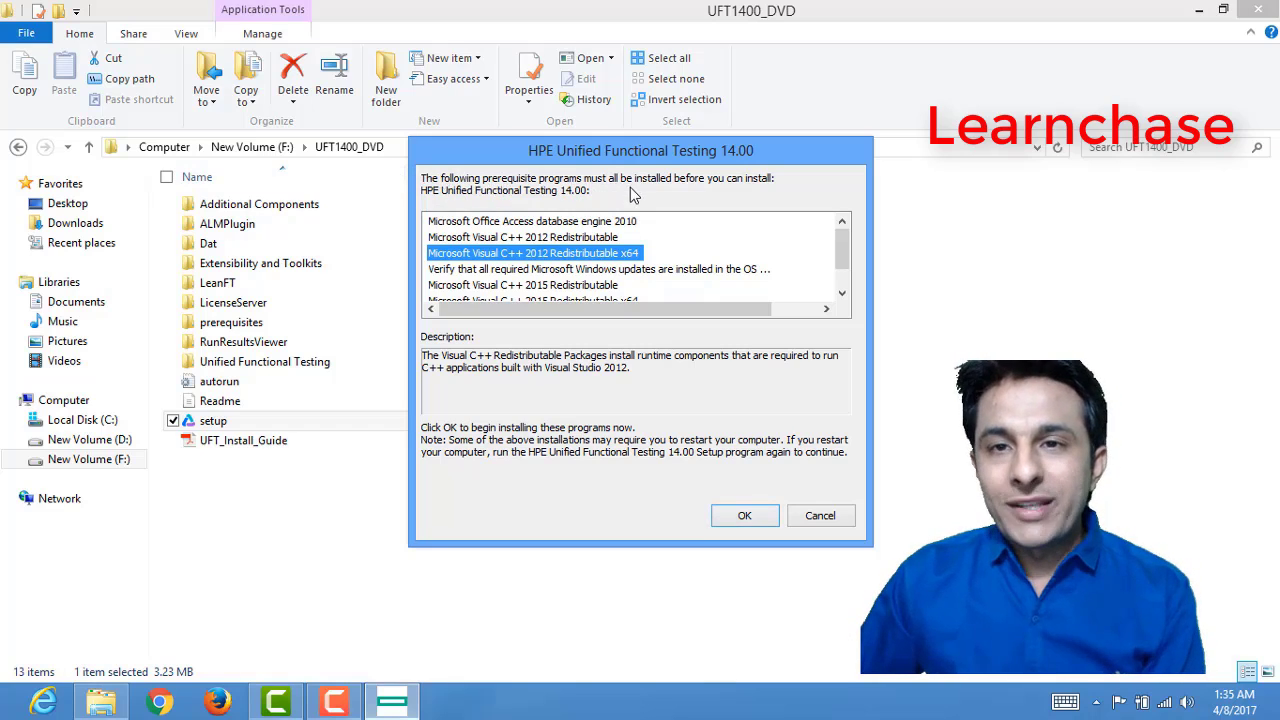
click(757, 516)
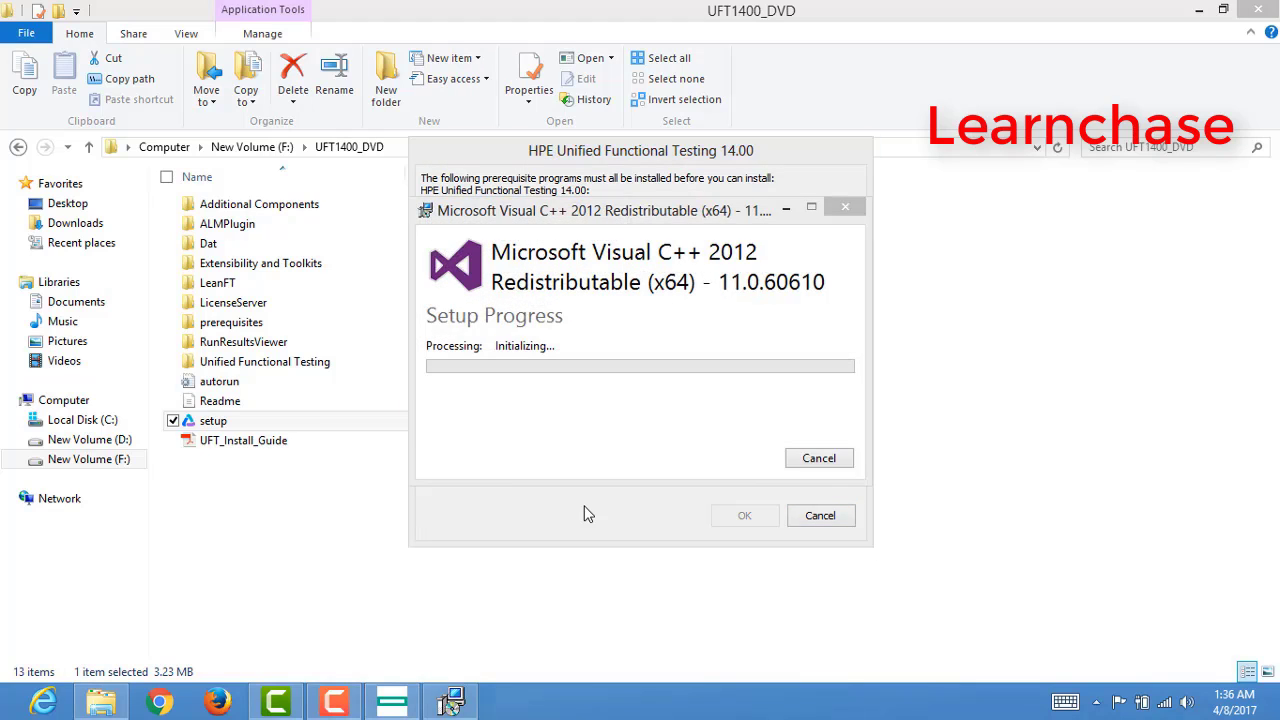
click(1199, 10)
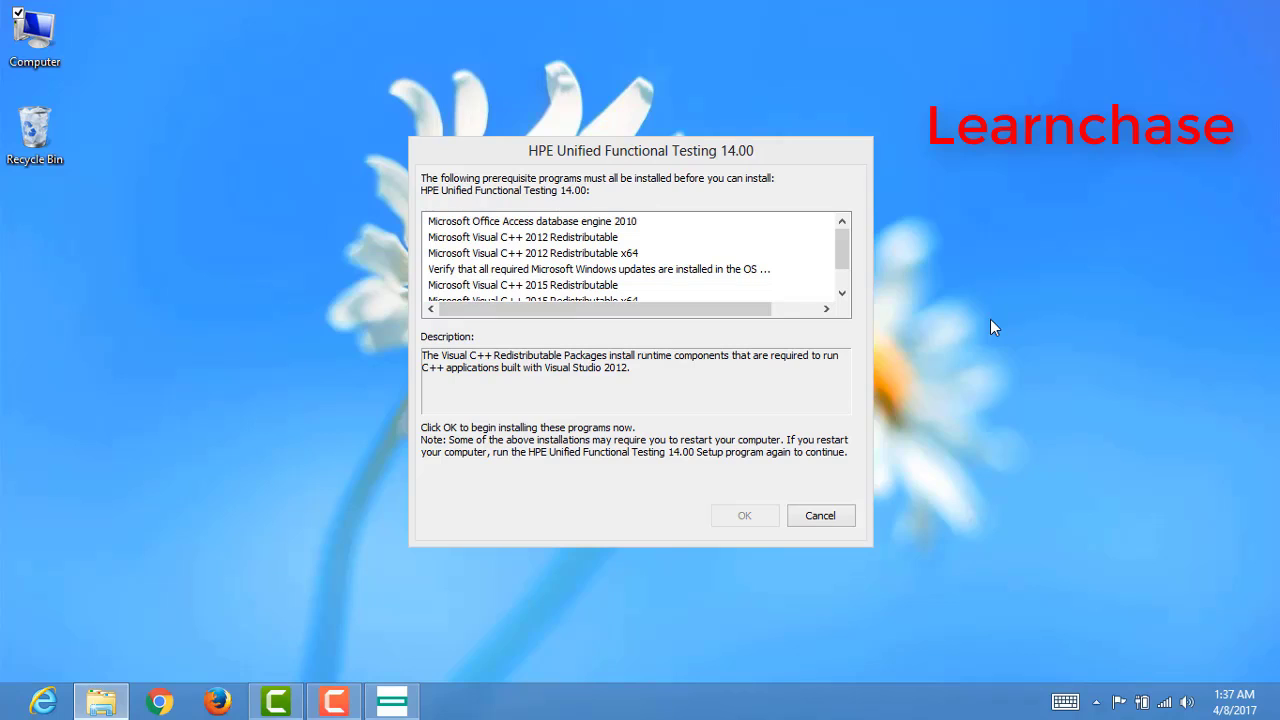
drag(842, 260, 849, 277)
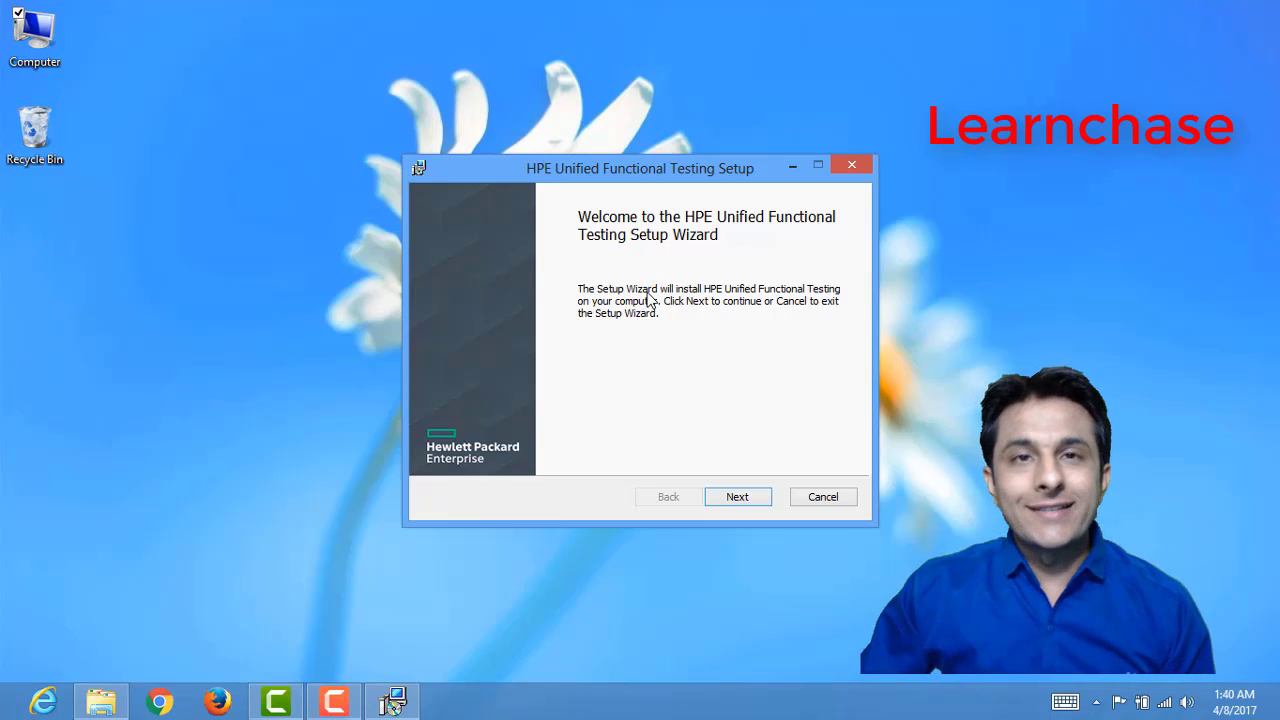
Step: Accept the License Agreement terms, keep desktop and start menu shortcuts enabled, and proceed to Custom Setup
click(758, 496)
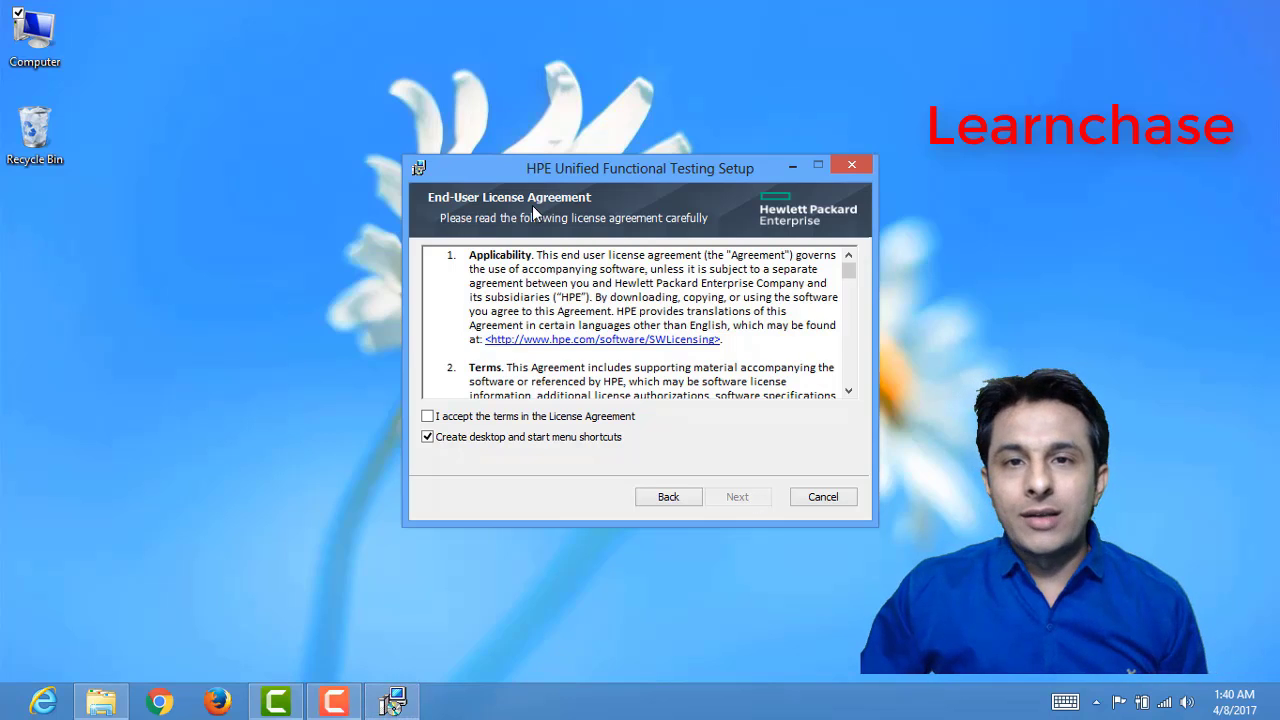
click(430, 417)
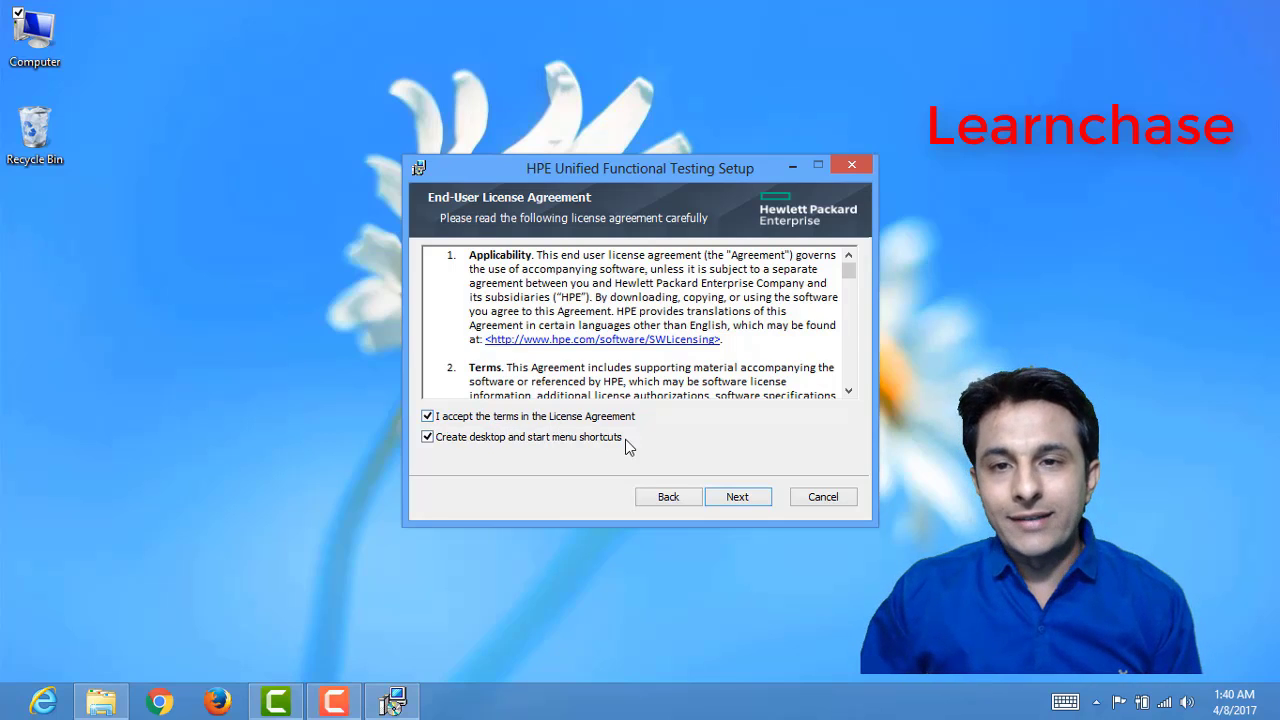
click(740, 498)
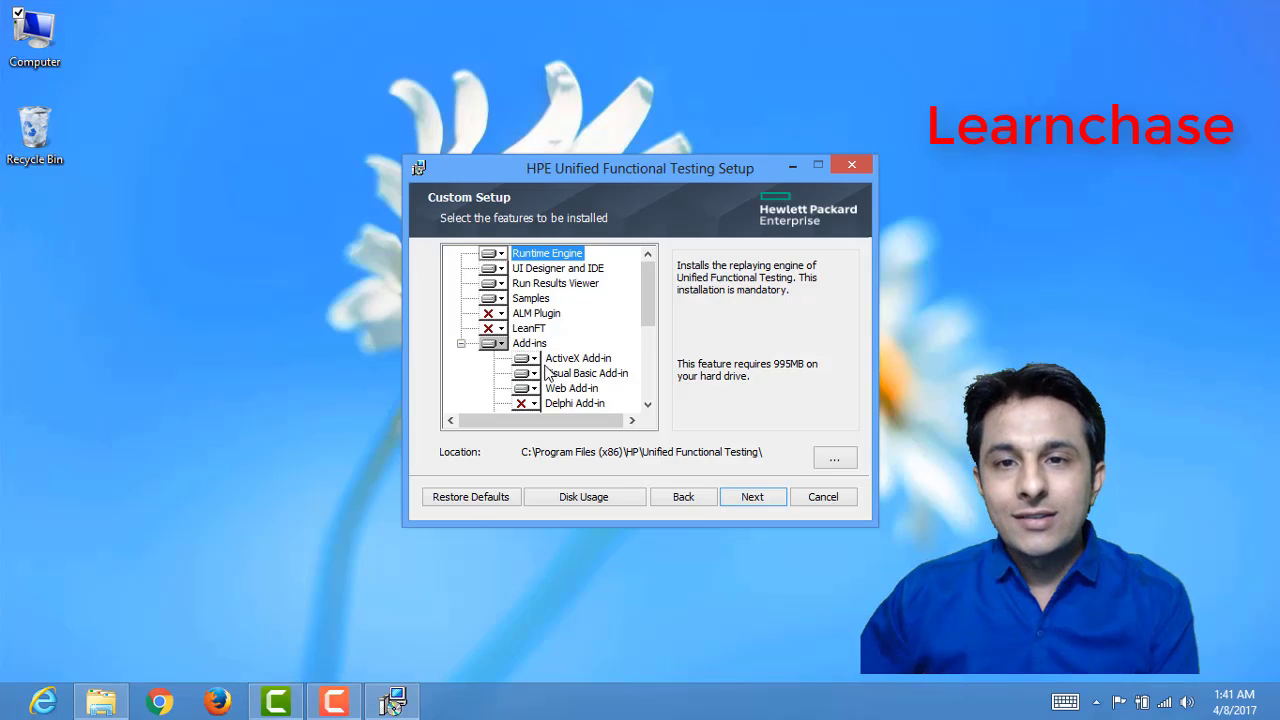
Step: Include the .NET Add-in and the Java Add-in in the installation on the local hard drive
click(647, 405)
click(647, 405)
click(647, 405)
click(647, 405)
click(647, 405)
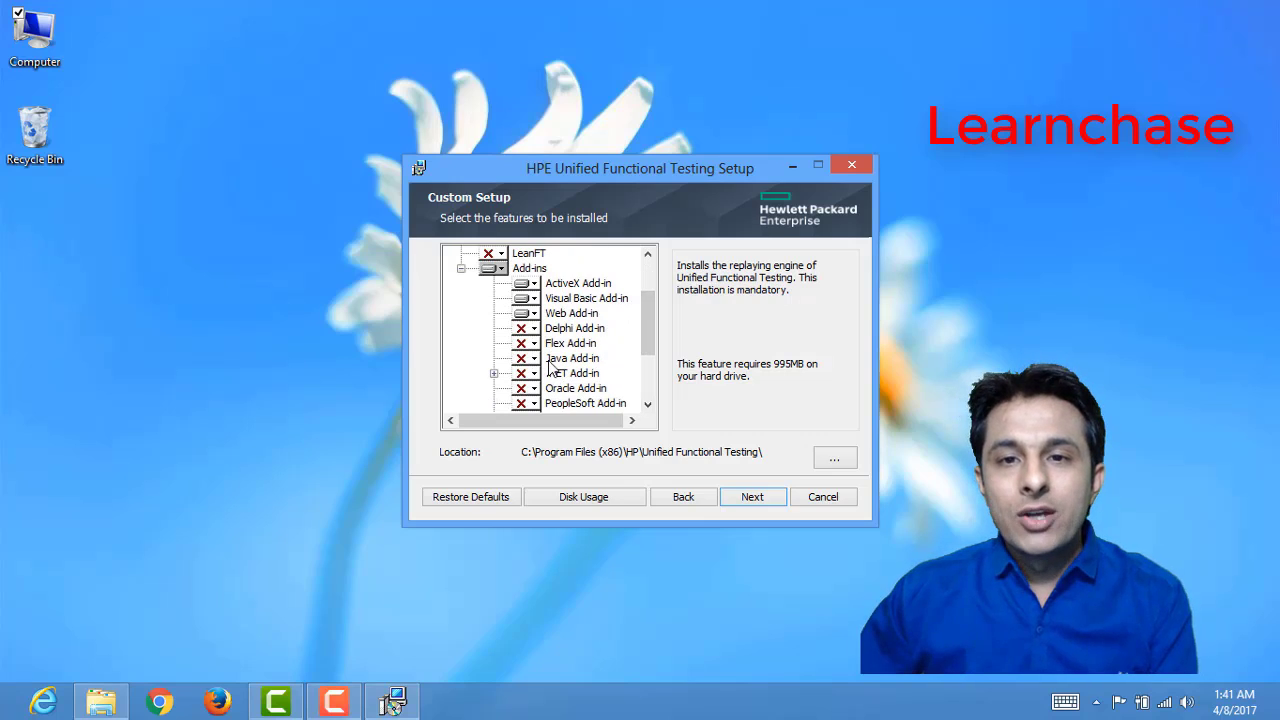
click(566, 362)
click(573, 375)
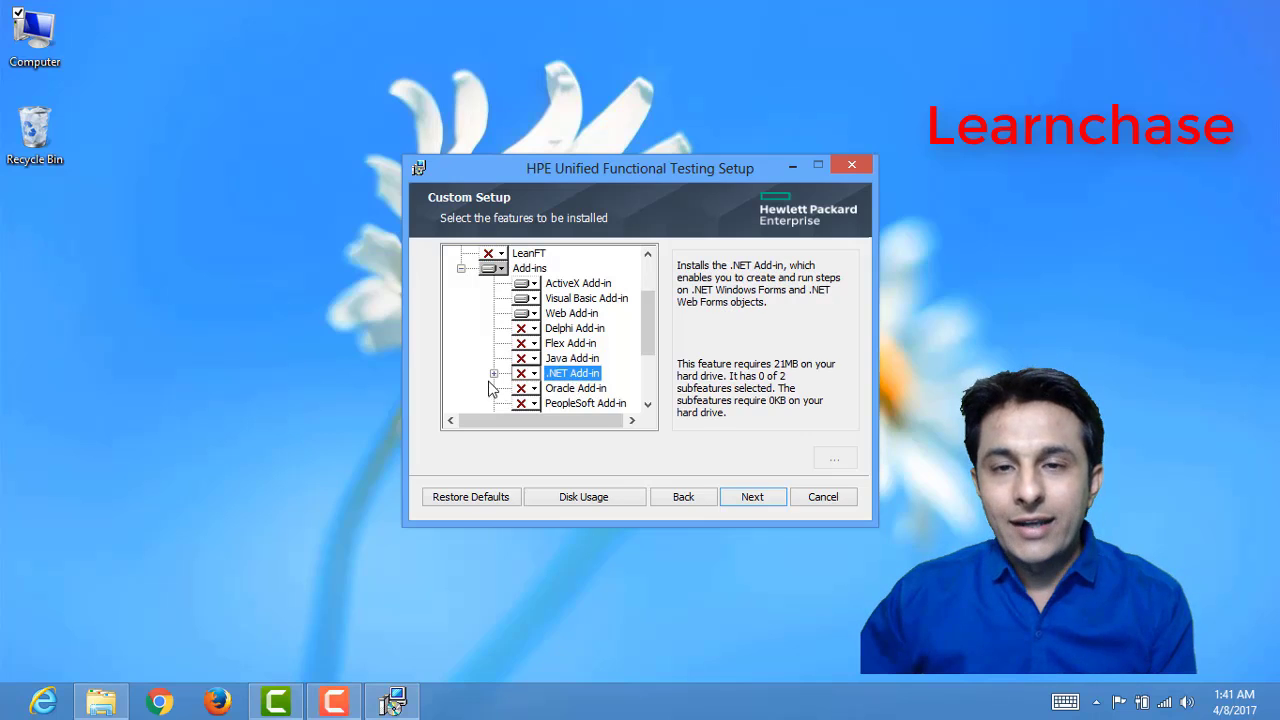
click(648, 405)
click(648, 405)
click(648, 405)
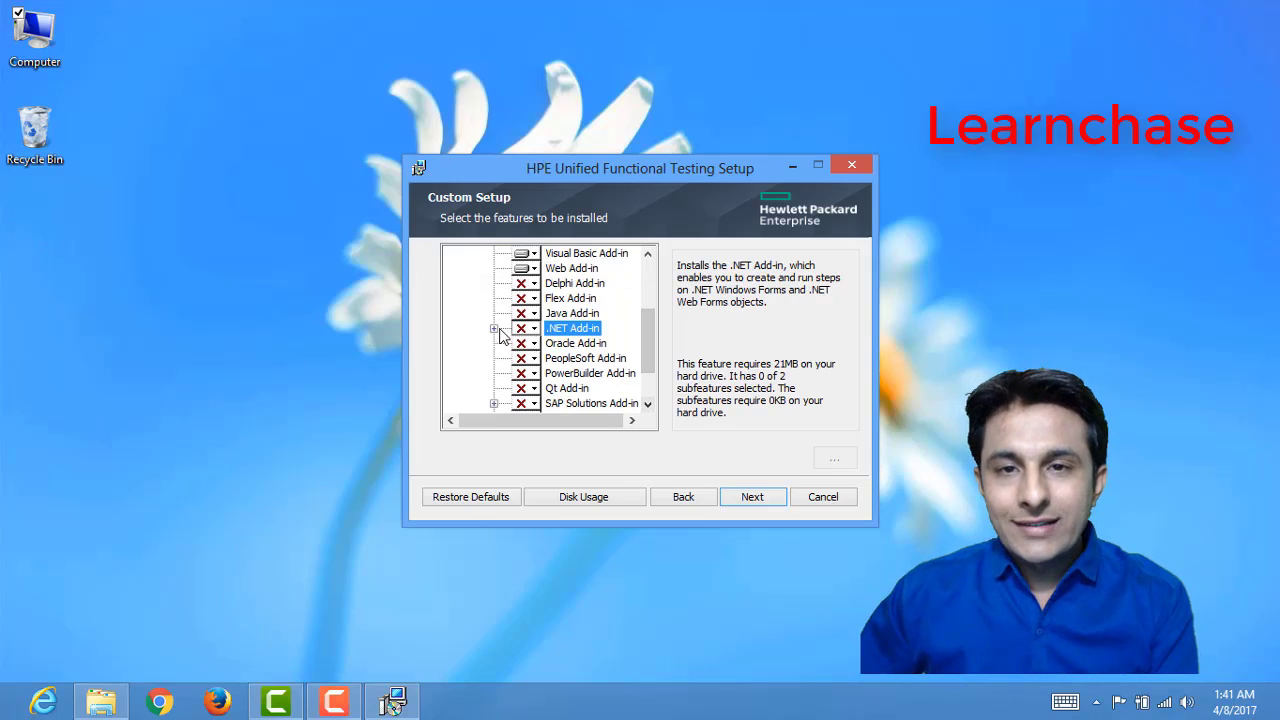
click(527, 330)
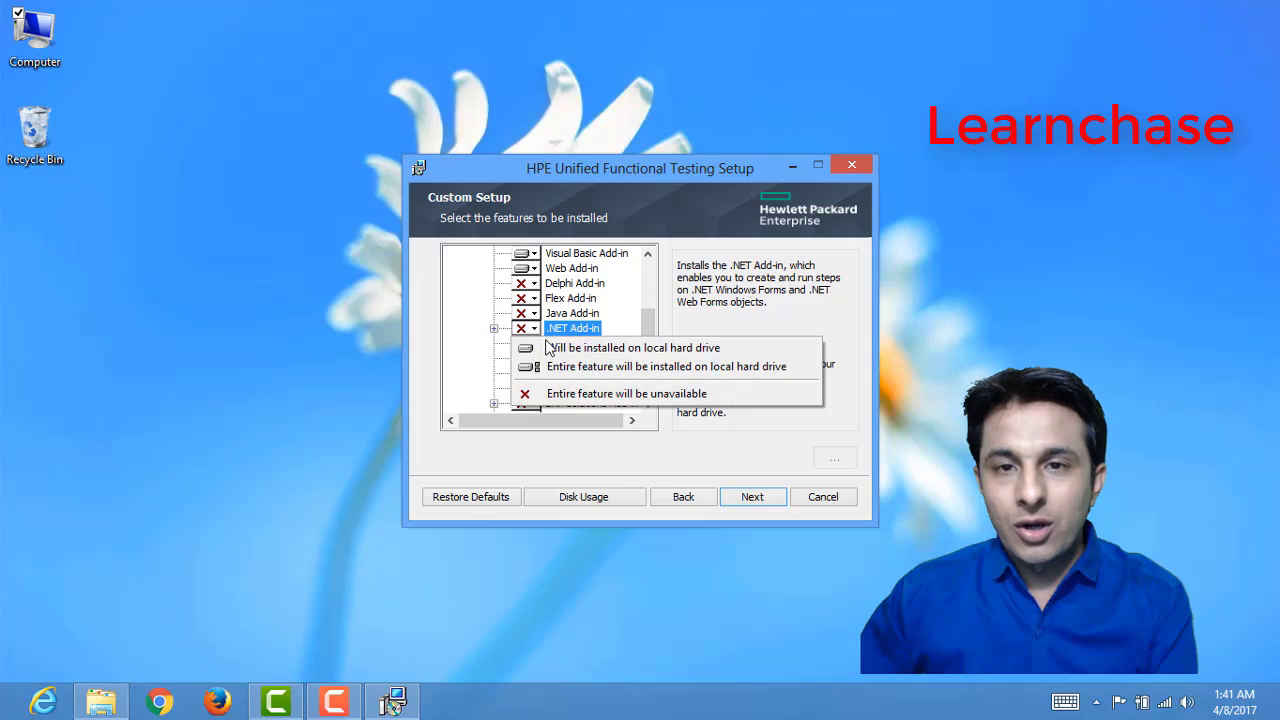
click(608, 350)
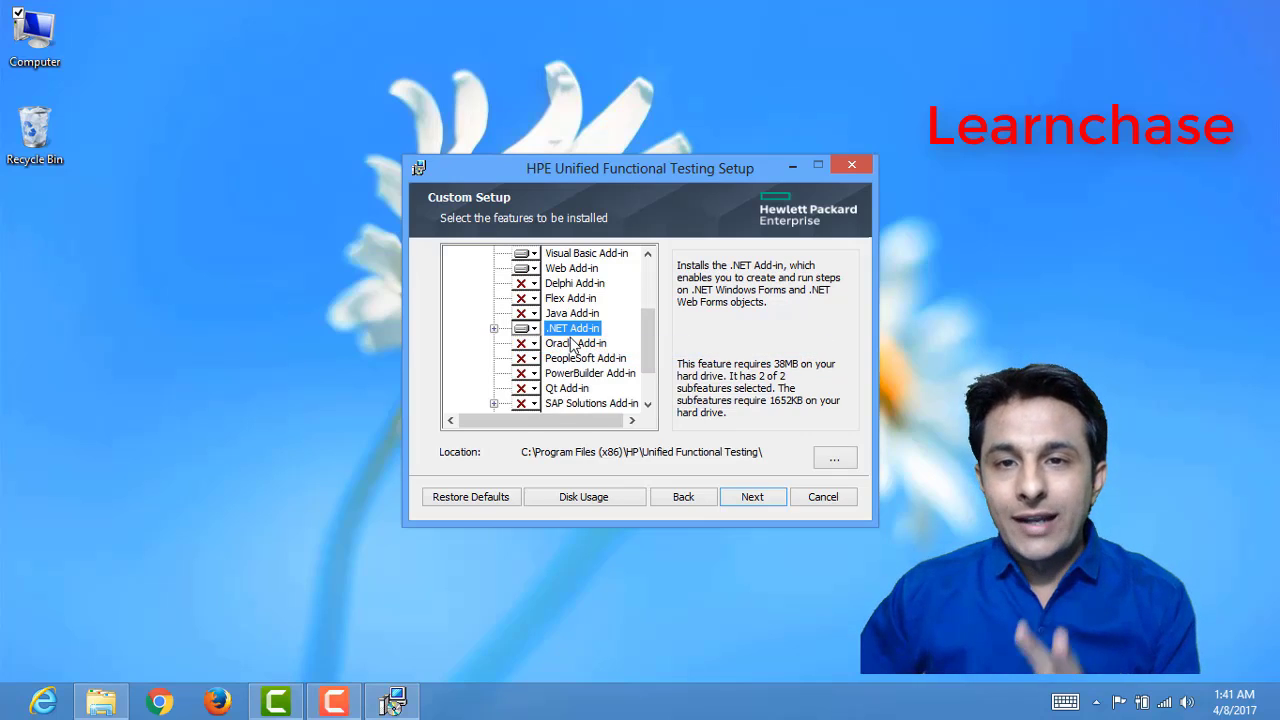
click(536, 315)
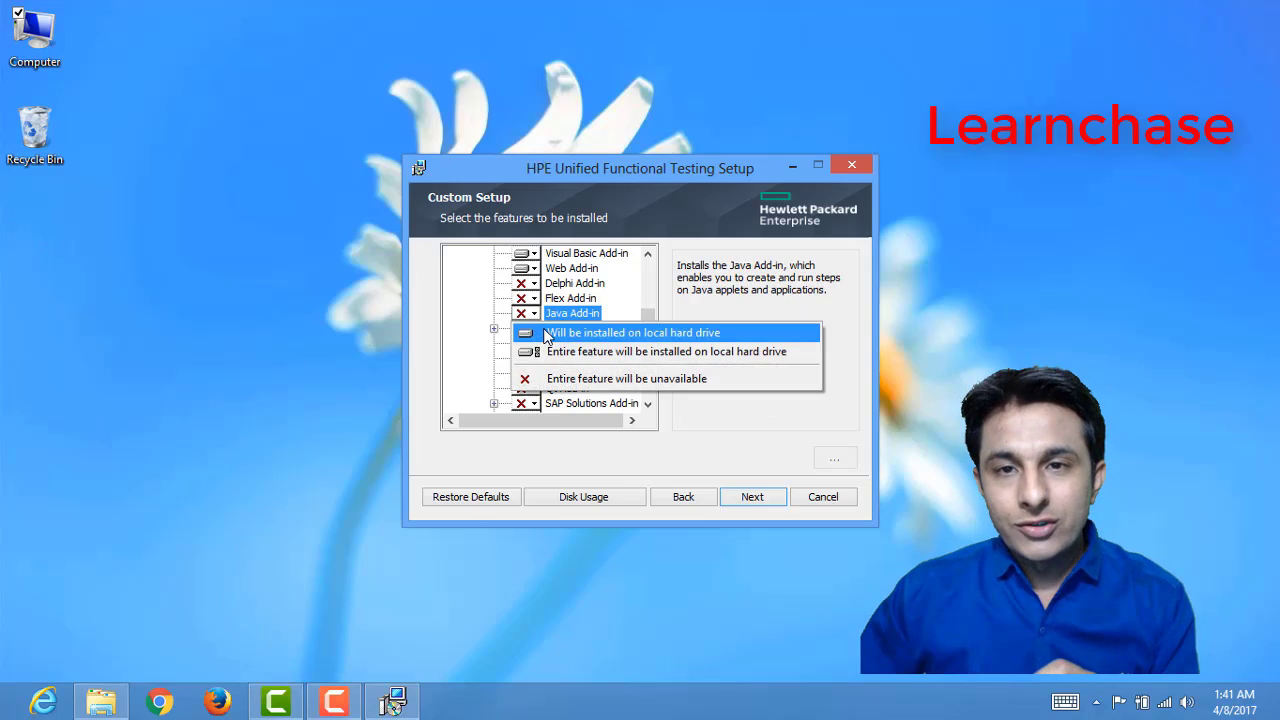
click(600, 330)
Step: Review the LeanFT installation options, the remaining add-ins and the Web Add-in description in the feature list
drag(648, 338, 658, 305)
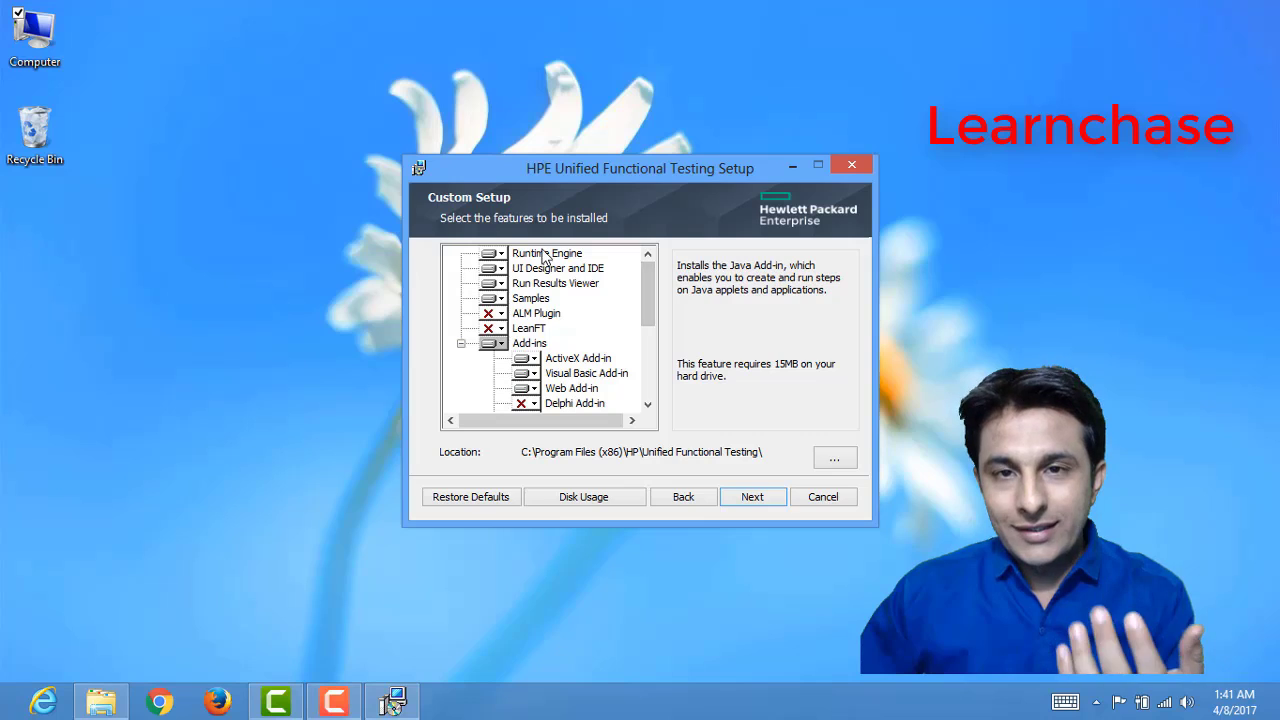
click(520, 330)
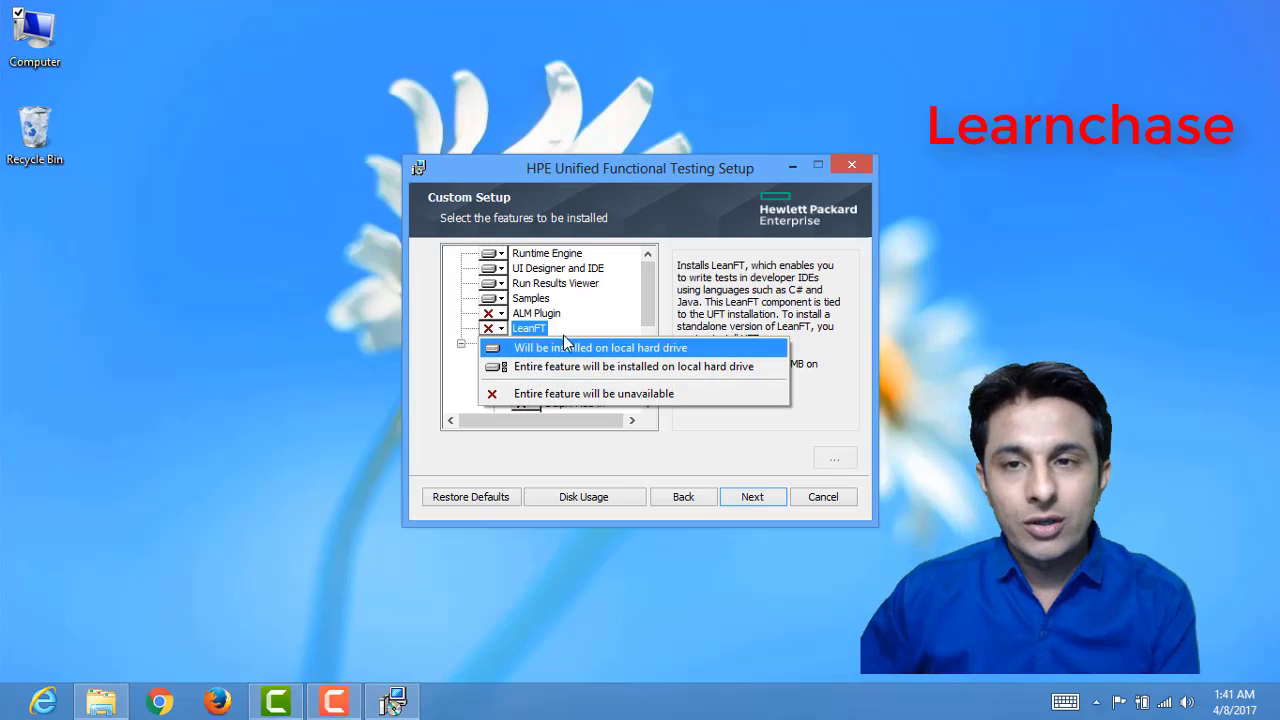
click(662, 291)
drag(652, 286, 655, 375)
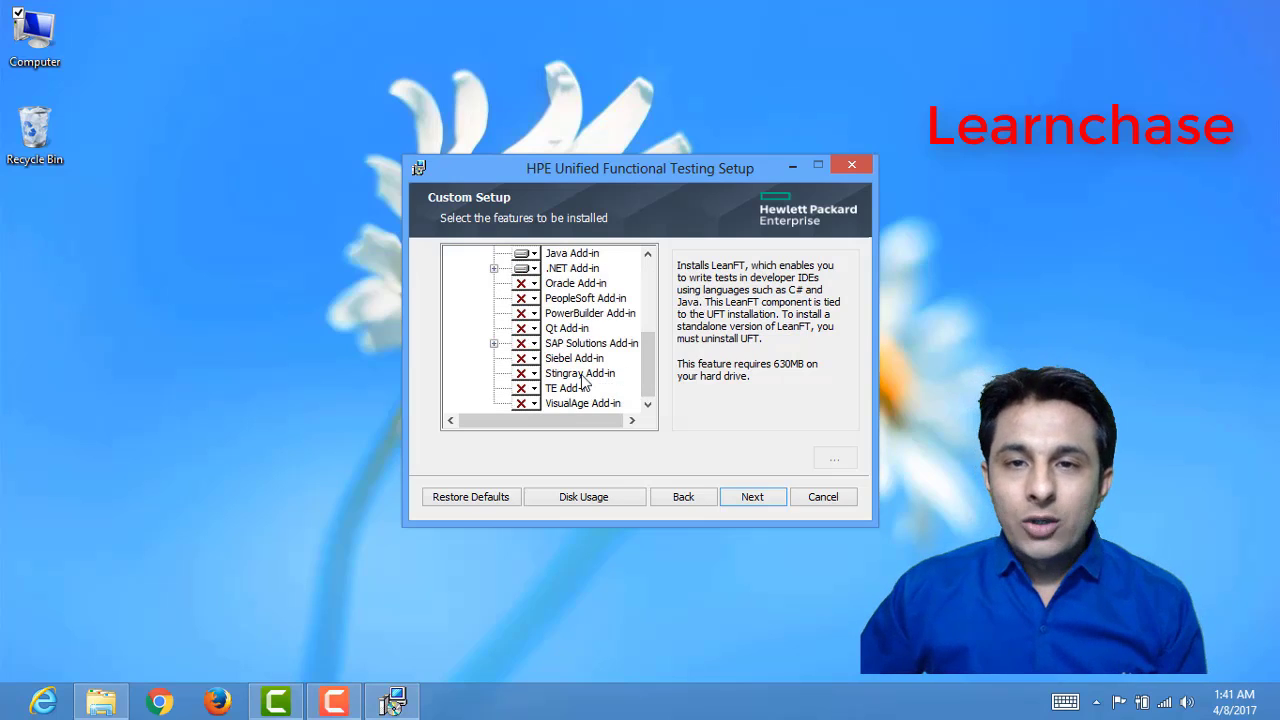
drag(653, 355, 649, 325)
click(566, 284)
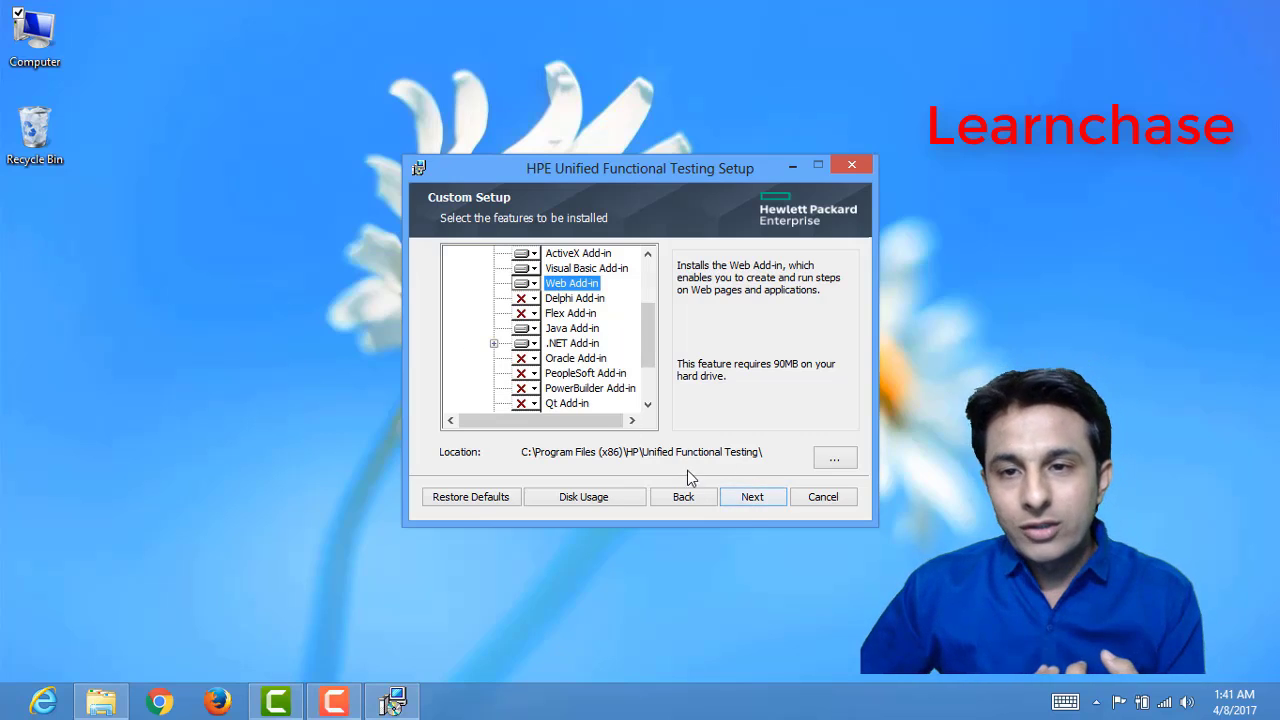
Step: Install with only Configure Internet Explorer settings enabled, and finish the wizard without opening the Readme file
click(758, 500)
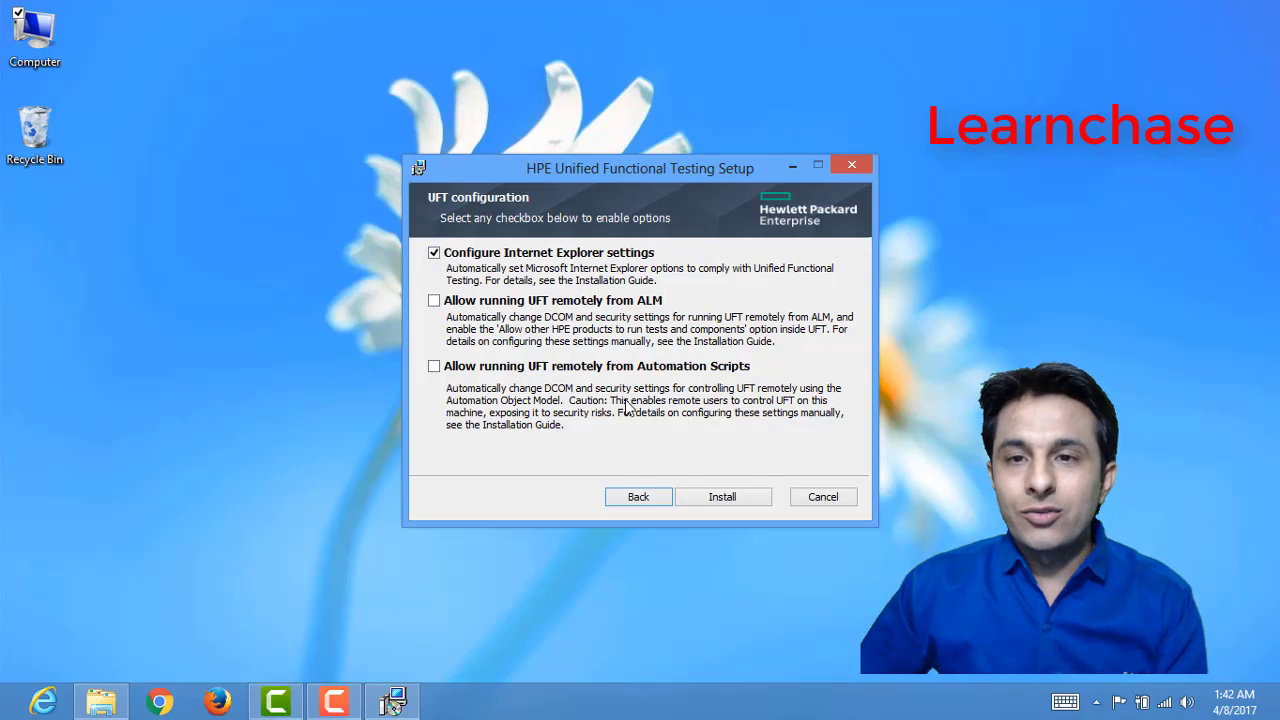
click(740, 503)
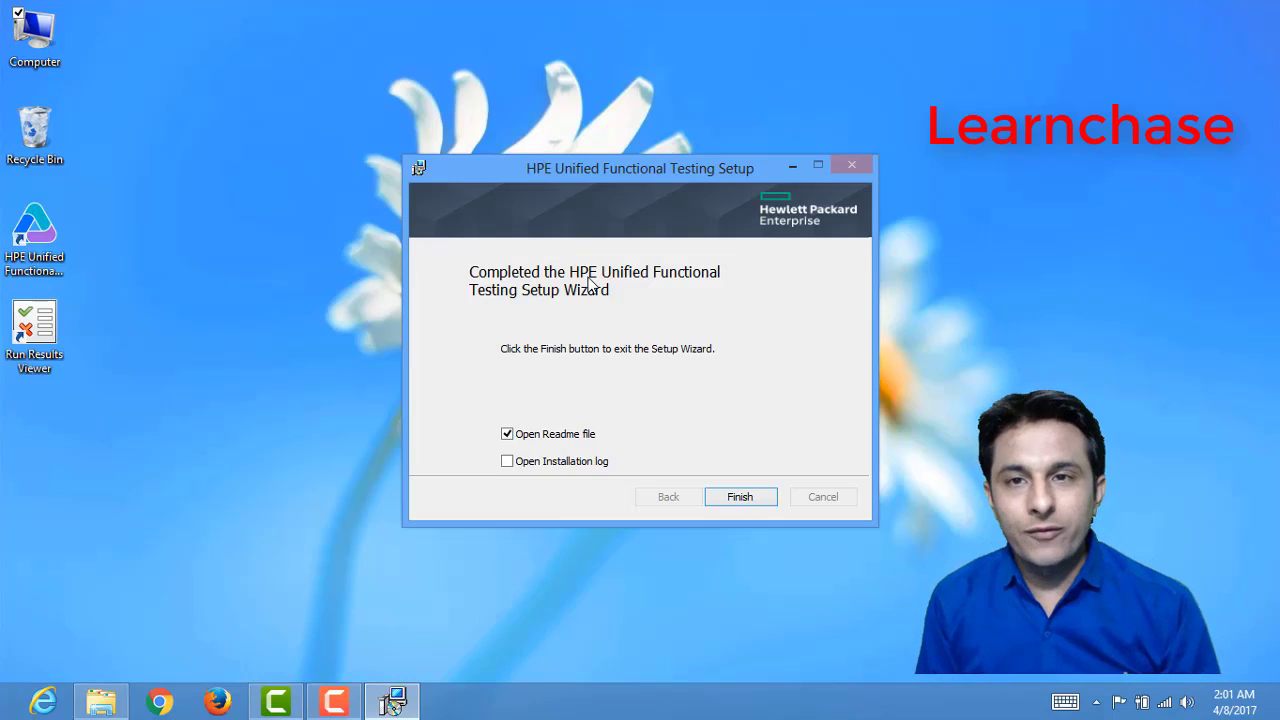
click(510, 437)
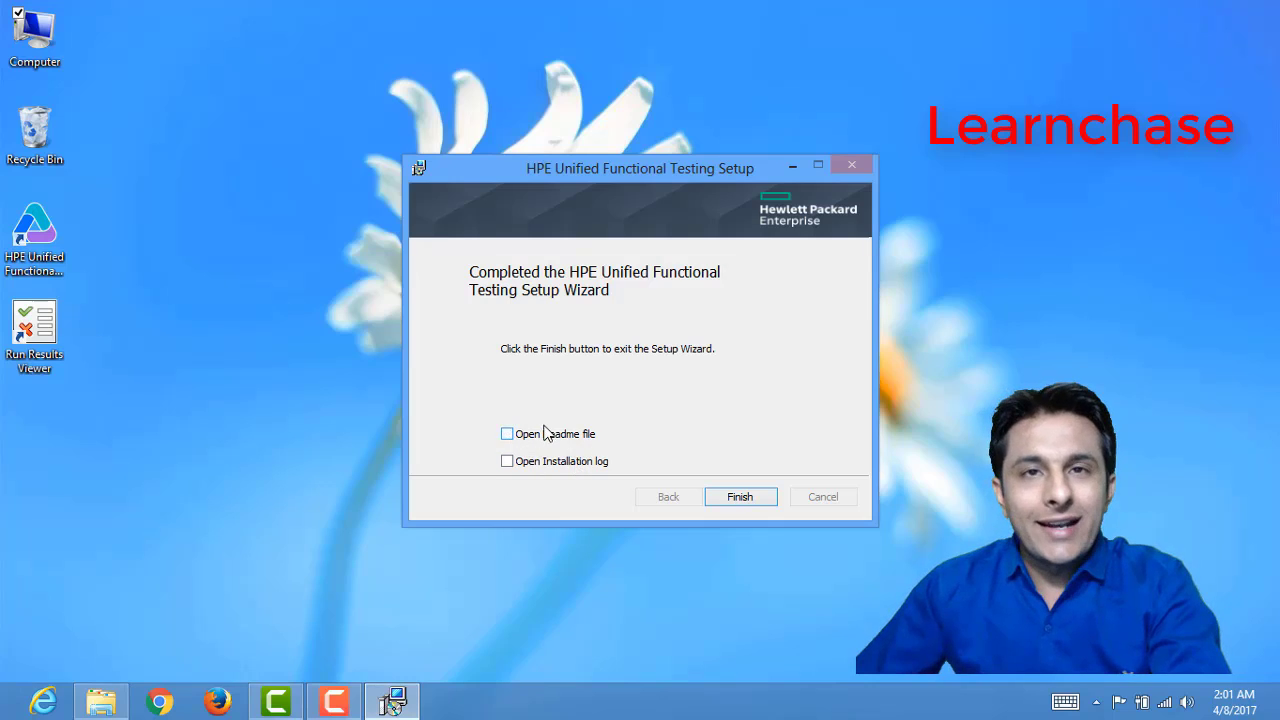
click(752, 500)
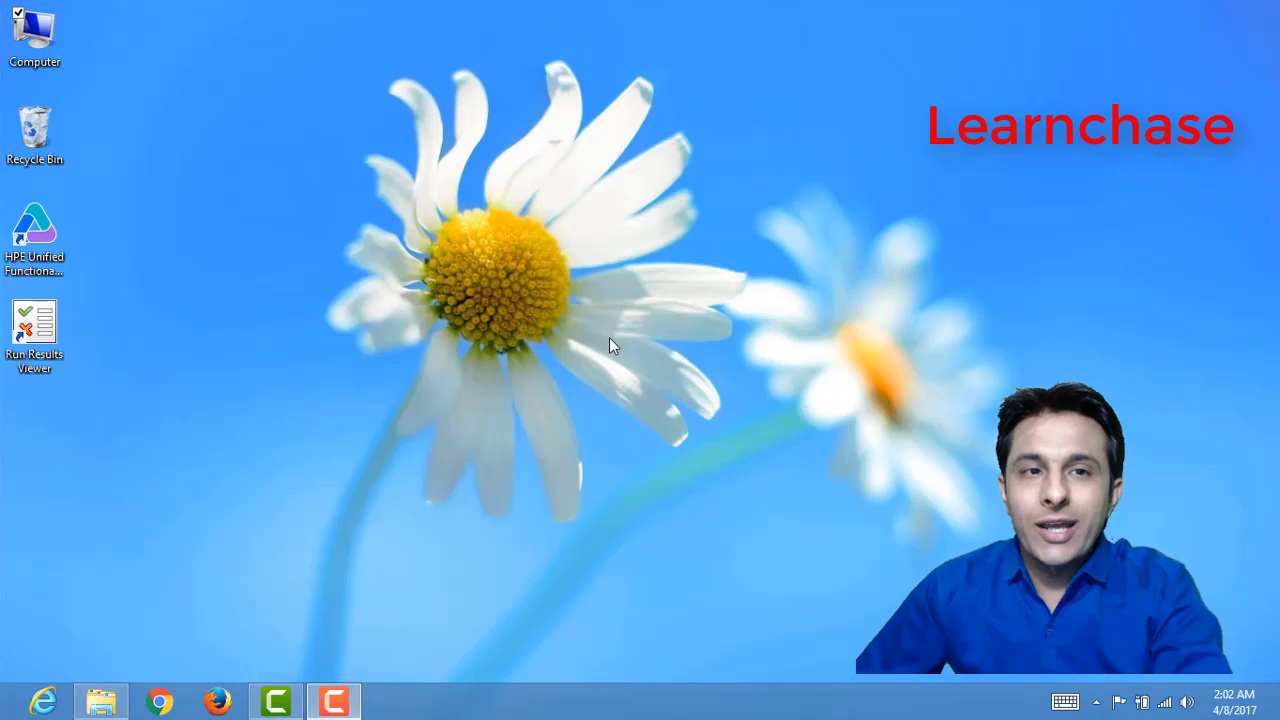
Step: Launch HPE Unified Functional Testing from its desktop shortcut and continue with the current license
click(45, 250)
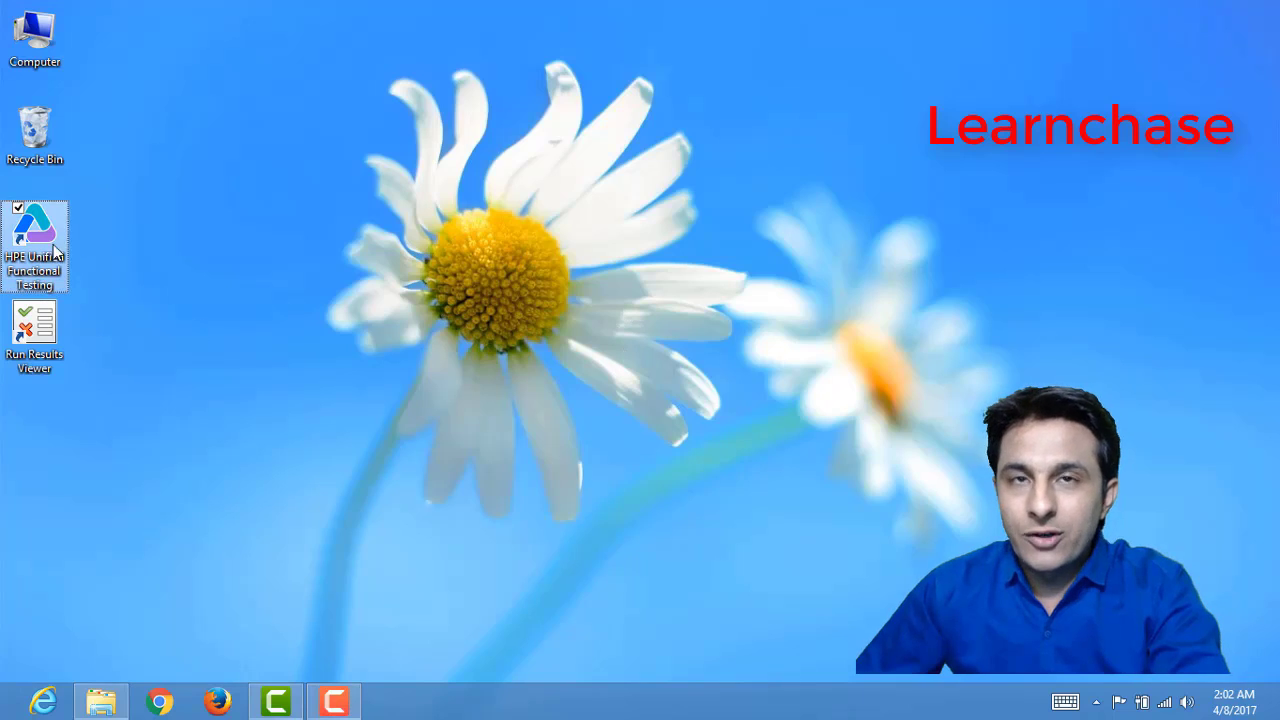
click(55, 326)
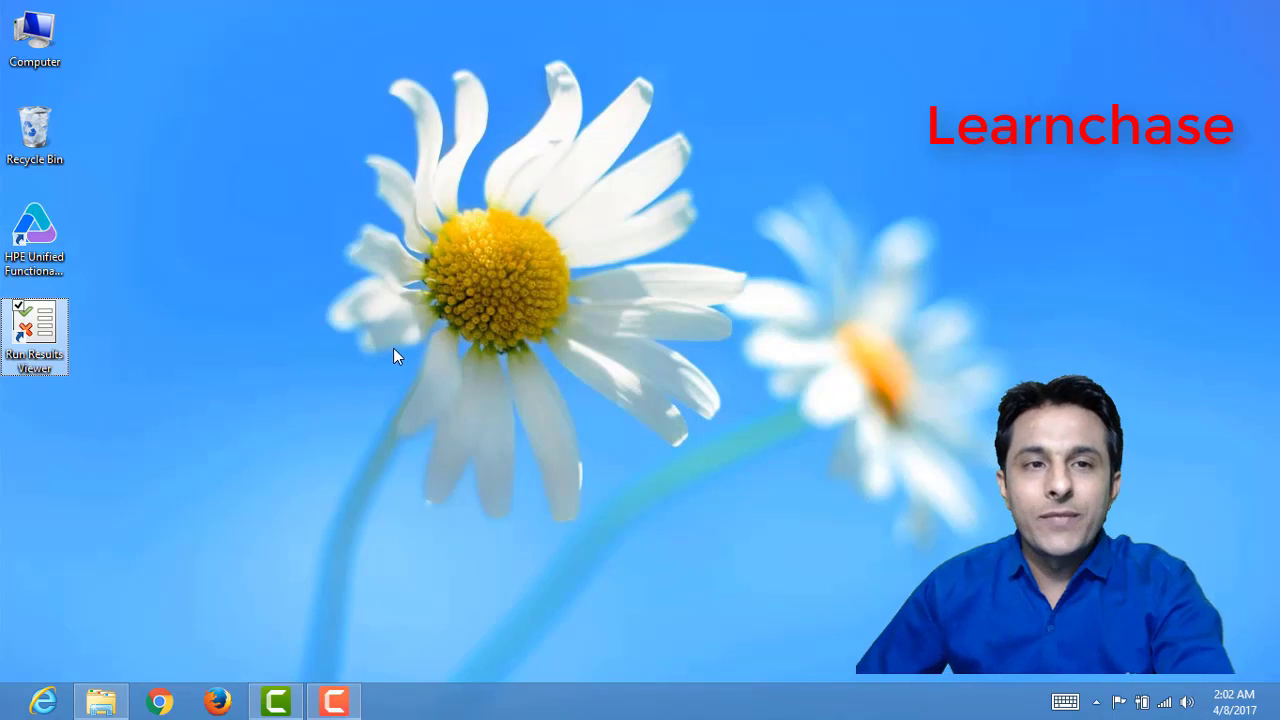
double_click(35, 235)
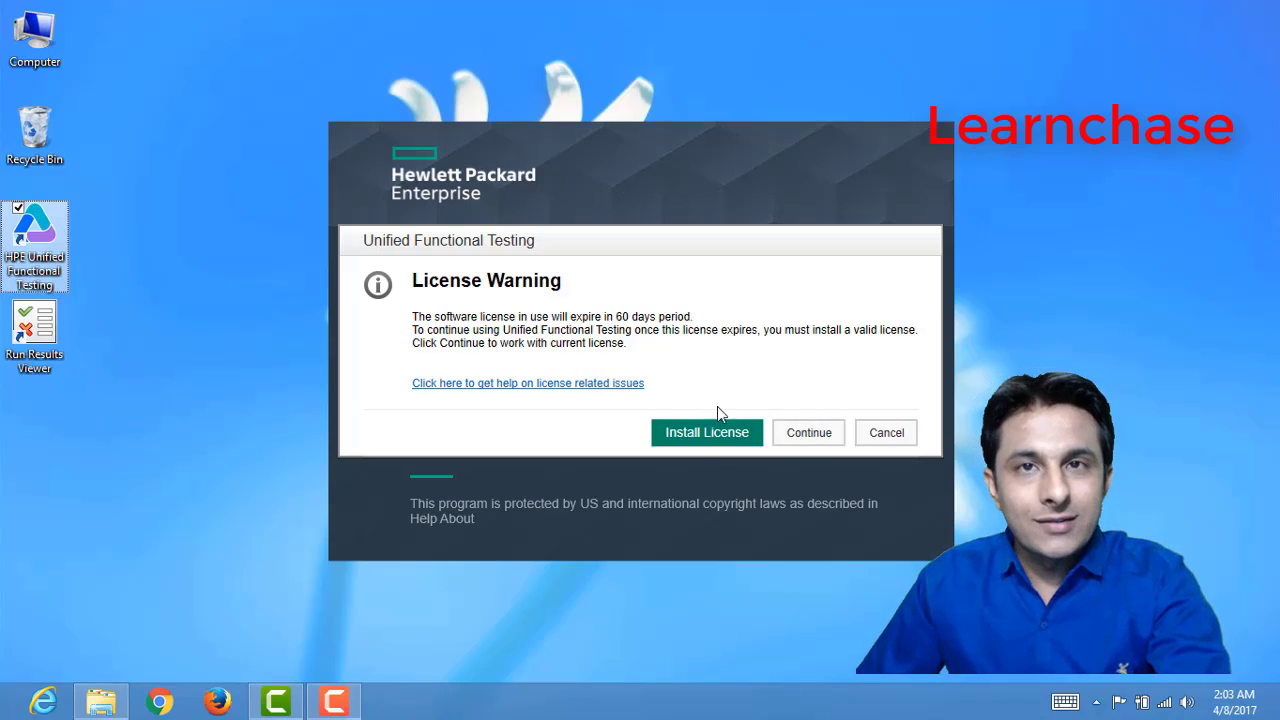
click(822, 433)
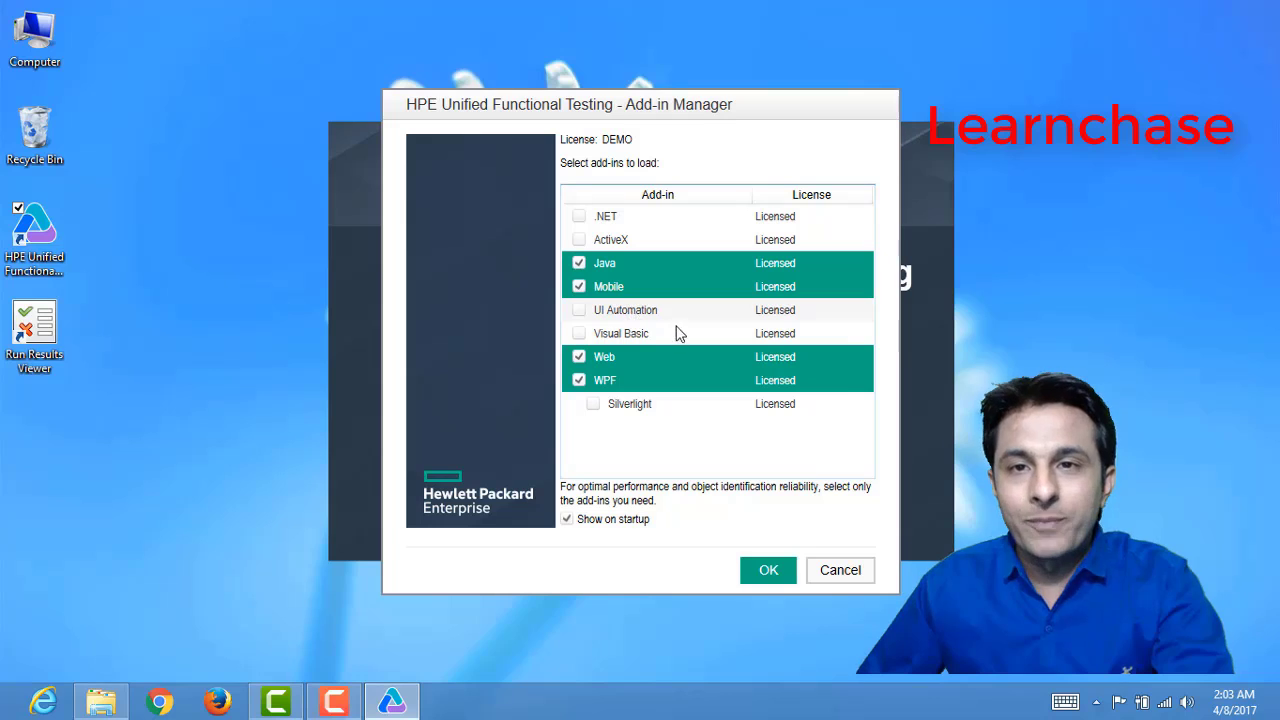
Step: Load the Java, Mobile, Web and WPF add-ins without .NET, and allow firewall access on public networks
click(580, 218)
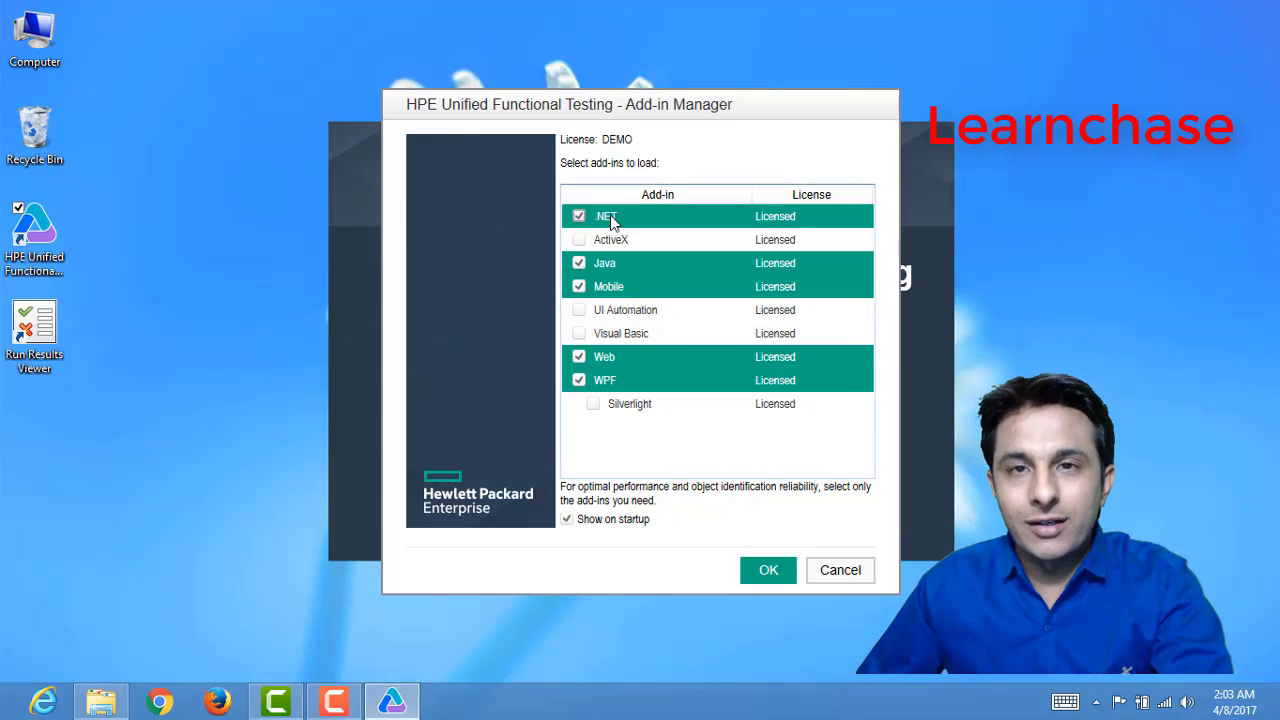
click(578, 217)
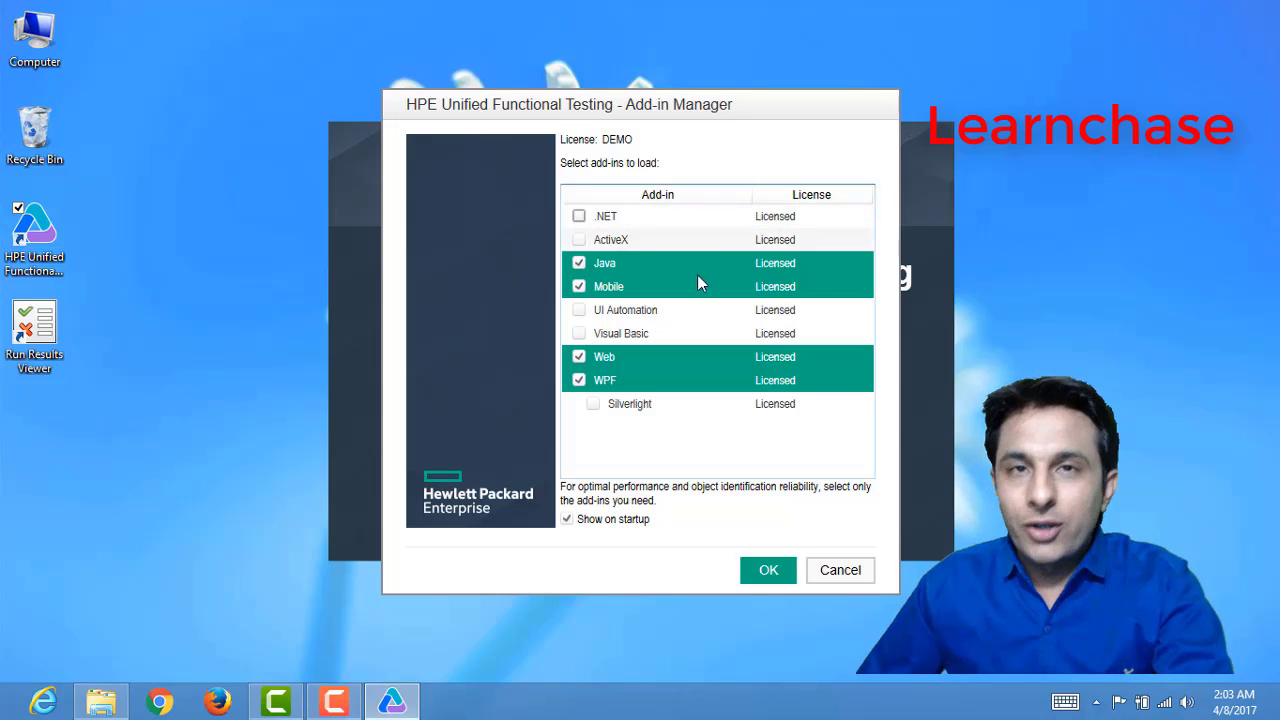
click(770, 571)
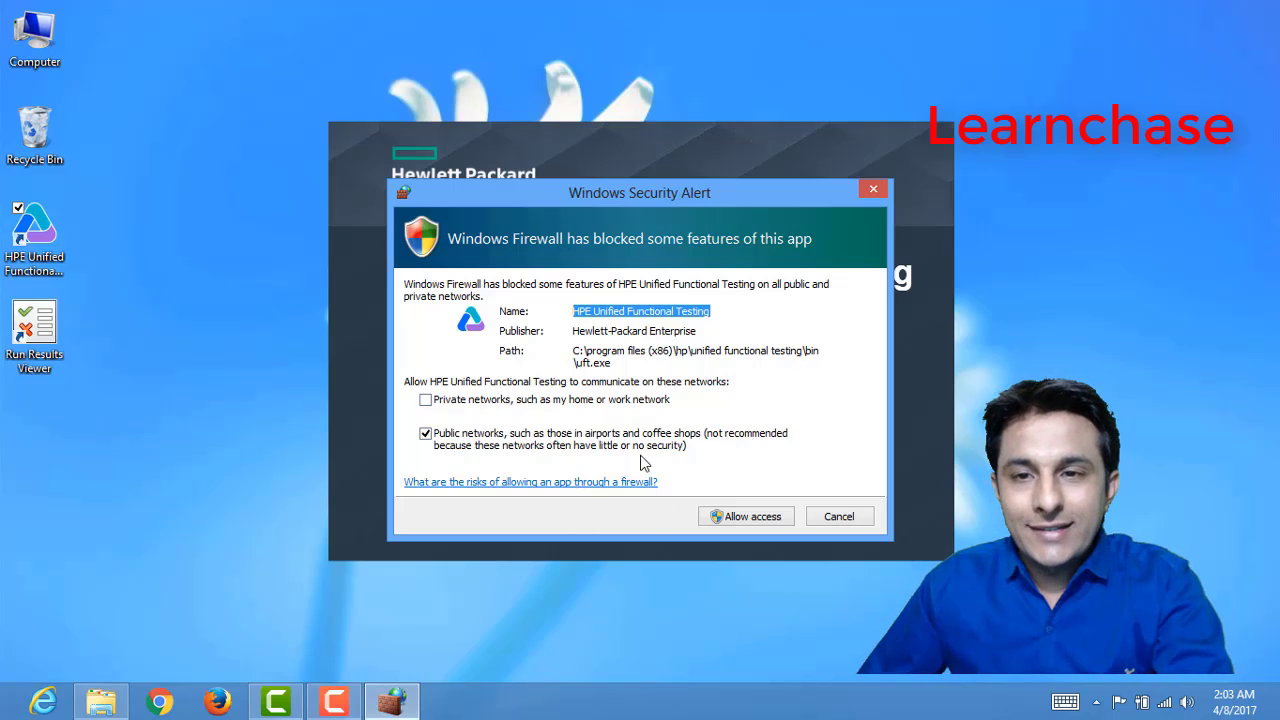
click(729, 515)
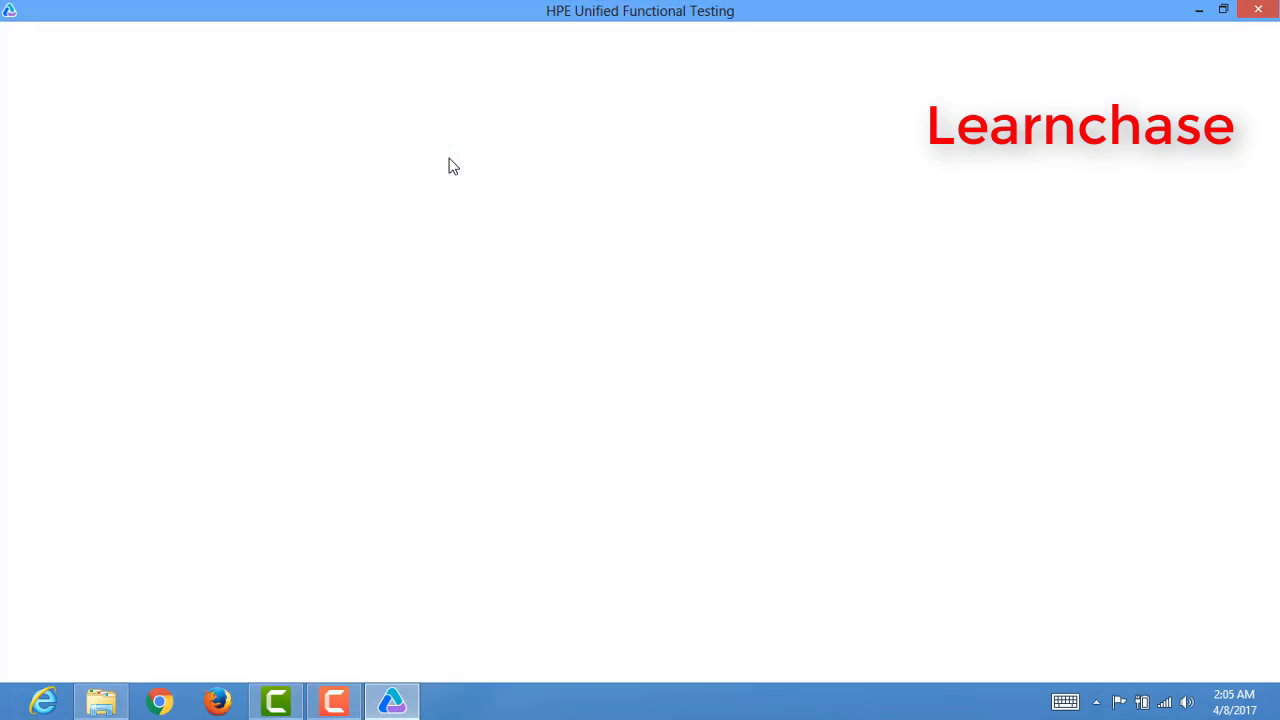